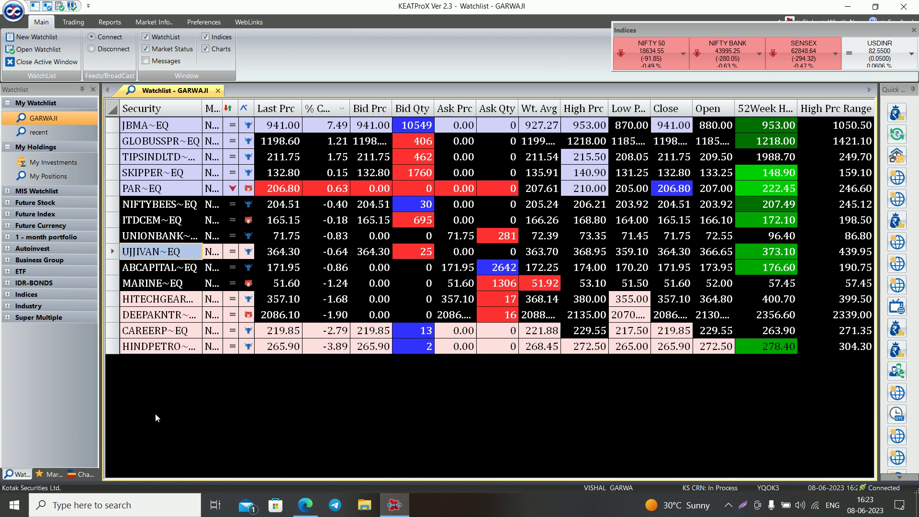
- Switch to the Chartink daily trading screener and scroll through its 84 results, SEPOWER to PTC
left_click(307, 508)
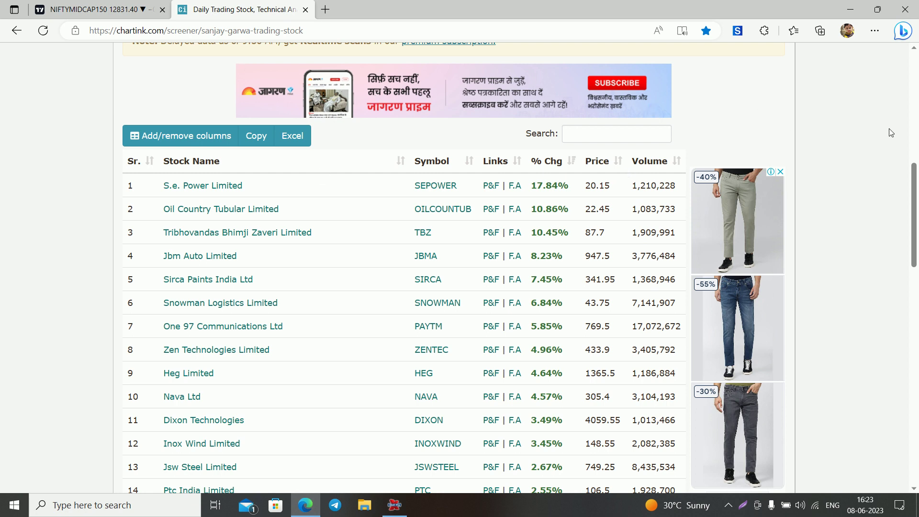
scroll(873, 190, "down", 2)
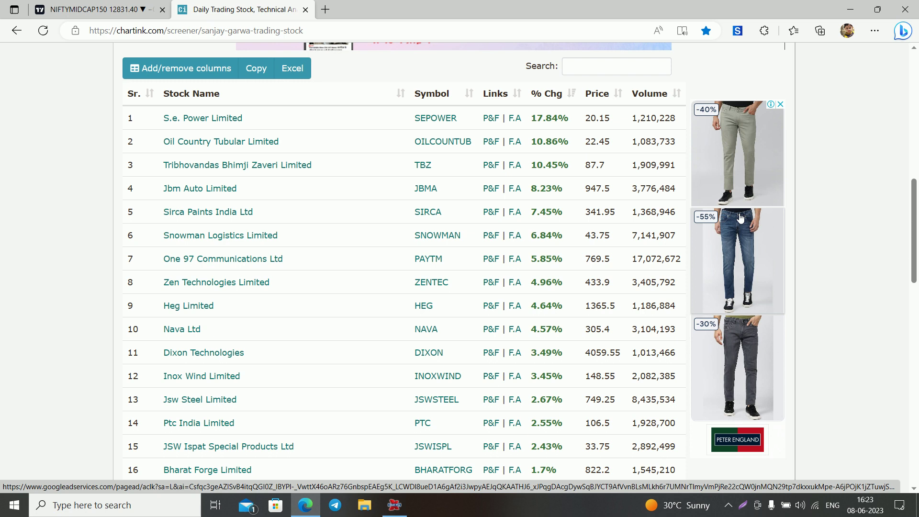
scroll(740, 218, "down", 5)
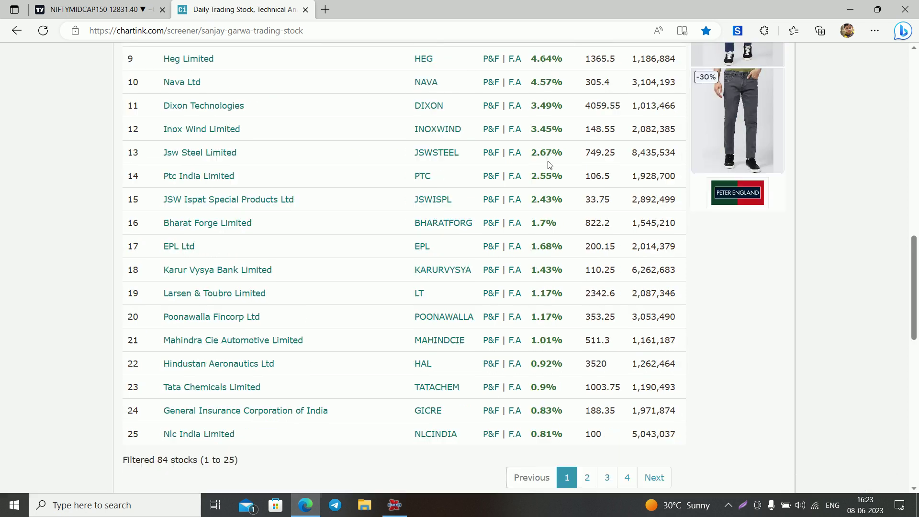
scroll(740, 217, "down", 5)
scroll(429, 263, "up", 5)
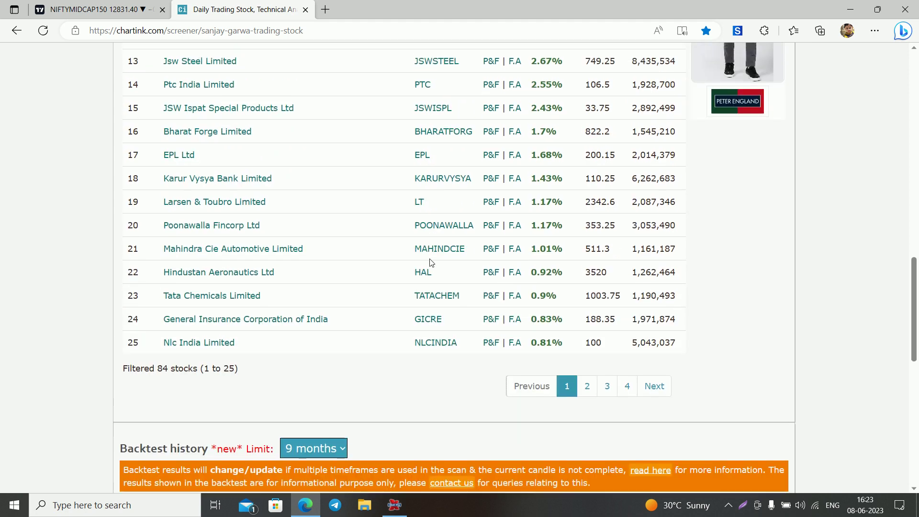
scroll(526, 253, "up", 5)
scroll(709, 241, "up", 1)
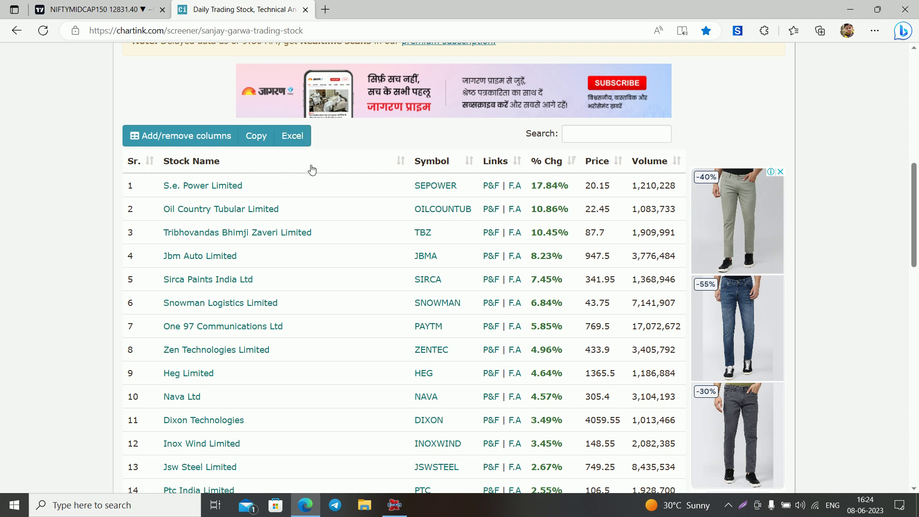
- Export the screener to Excel and open the downloaded Technical Analysis Scanner (4).xlsx
left_click(291, 138)
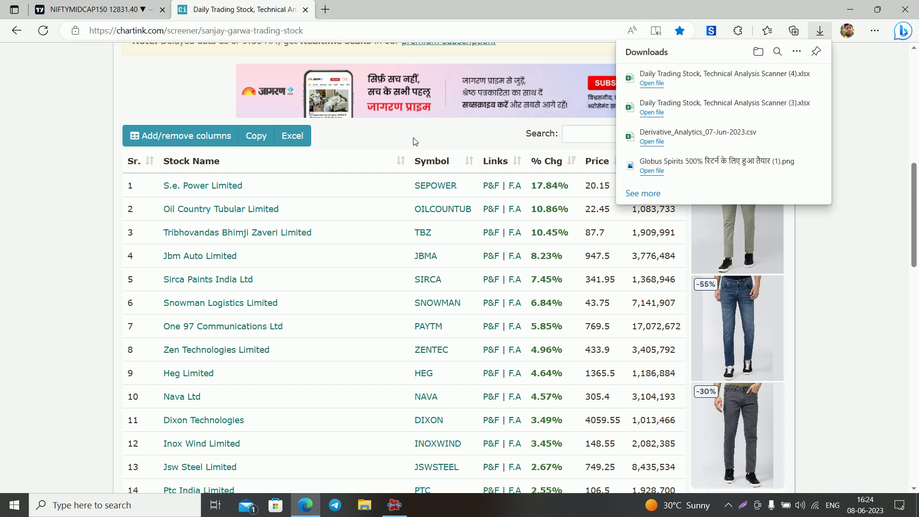
left_click(653, 83)
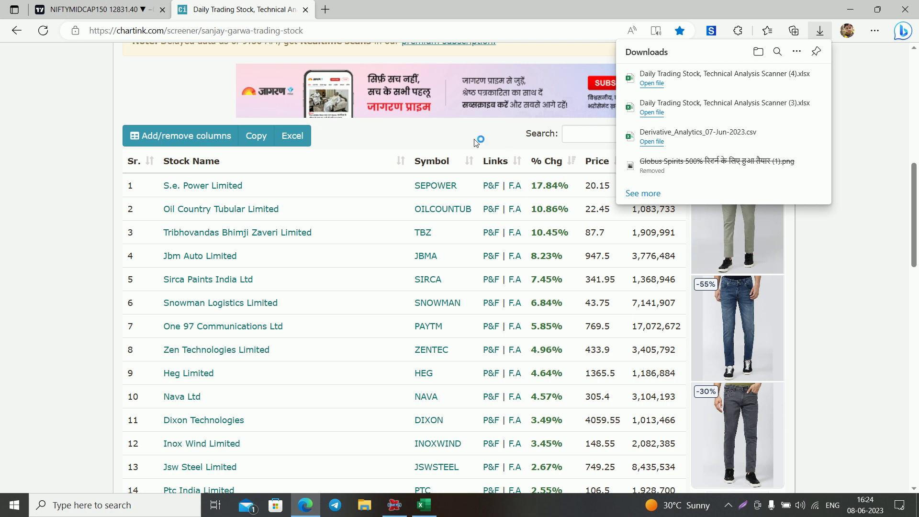
left_click(879, 99)
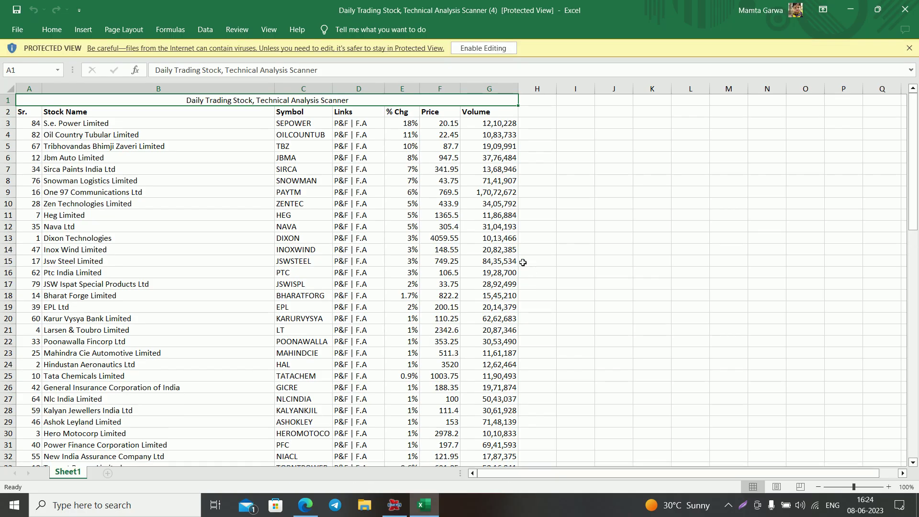
- Enable editing on the downloaded scanner workbook
scroll(431, 349, "down", 8)
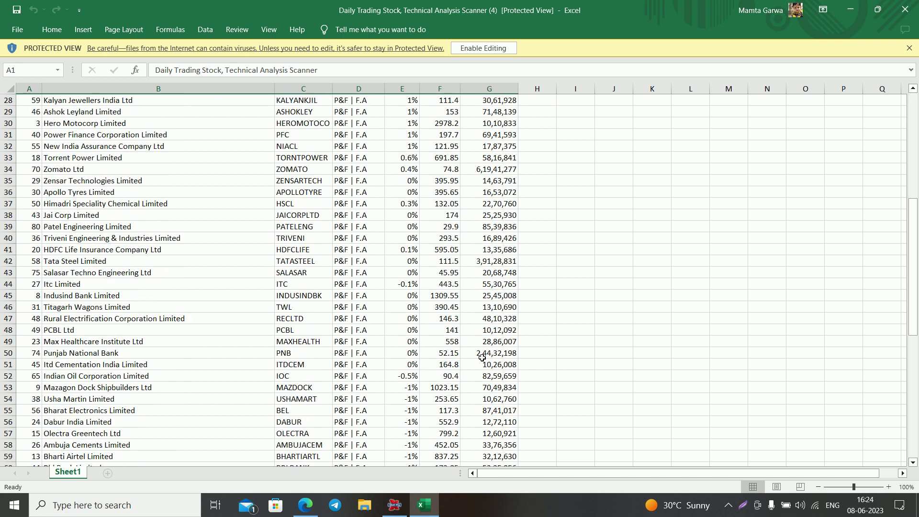
scroll(480, 353, "down", 2)
scroll(484, 354, "up", 6)
scroll(489, 358, "up", 5)
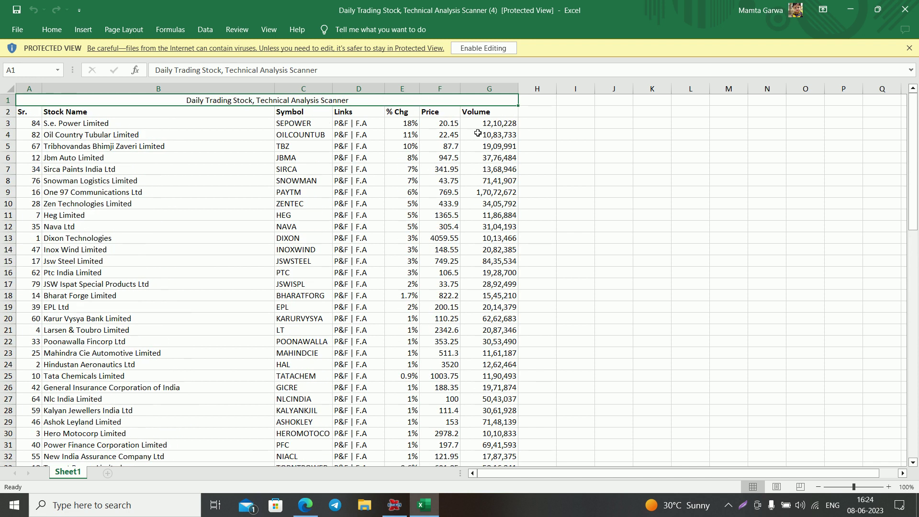
left_click(483, 48)
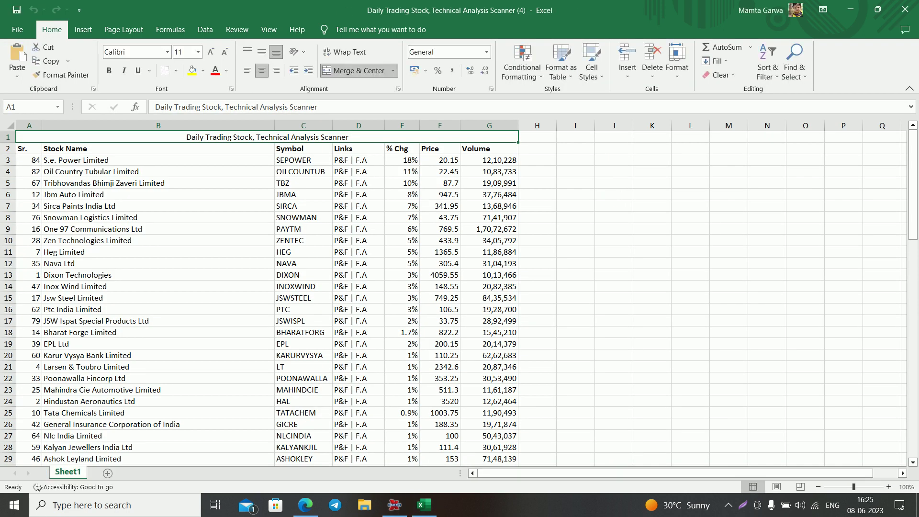
- Delete the title row at the top of Sheet1
left_click(14, 138)
right_click(17, 144)
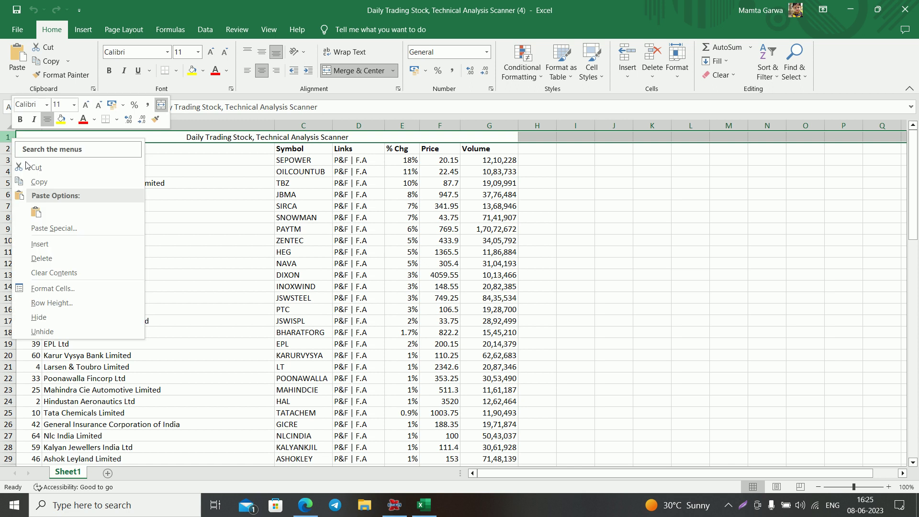
left_click(43, 254)
left_click(574, 253)
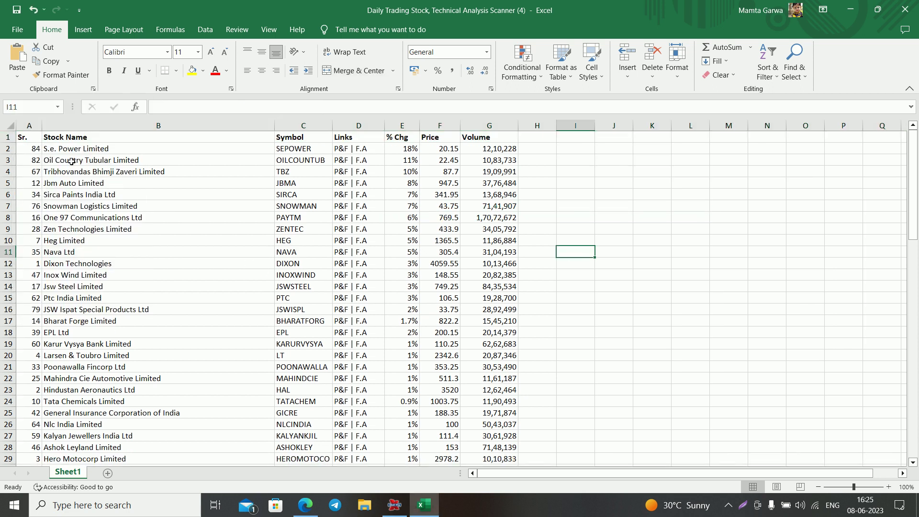
- AutoFit every column width on the whole sheet to its contents
left_click(10, 127)
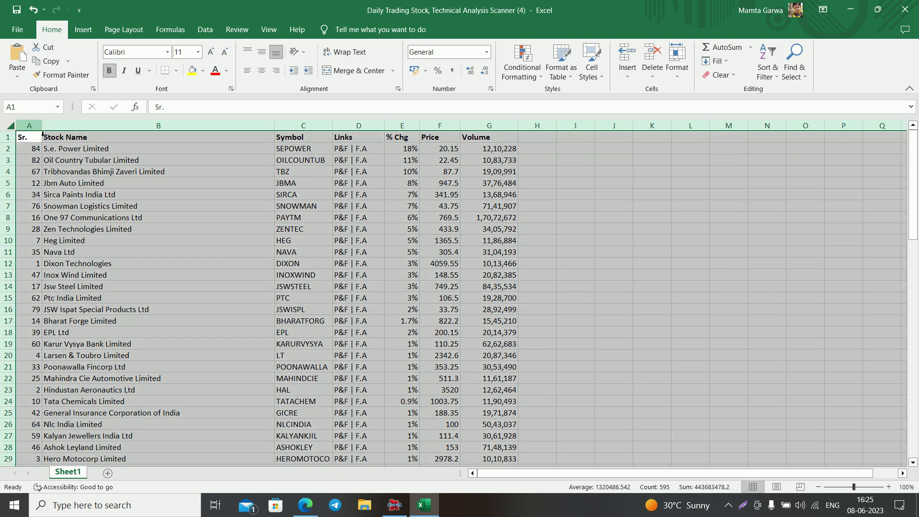
double_click(42, 126)
left_click(482, 263)
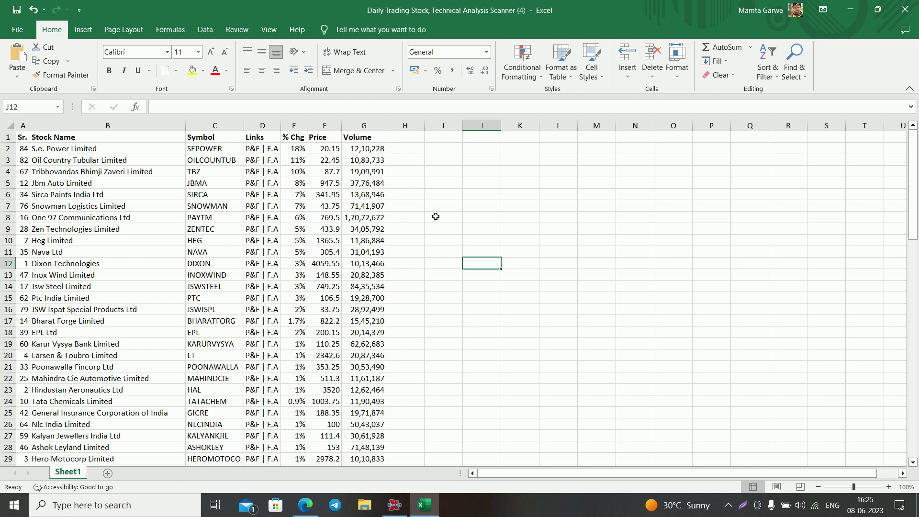
scroll(478, 238, "down", 5)
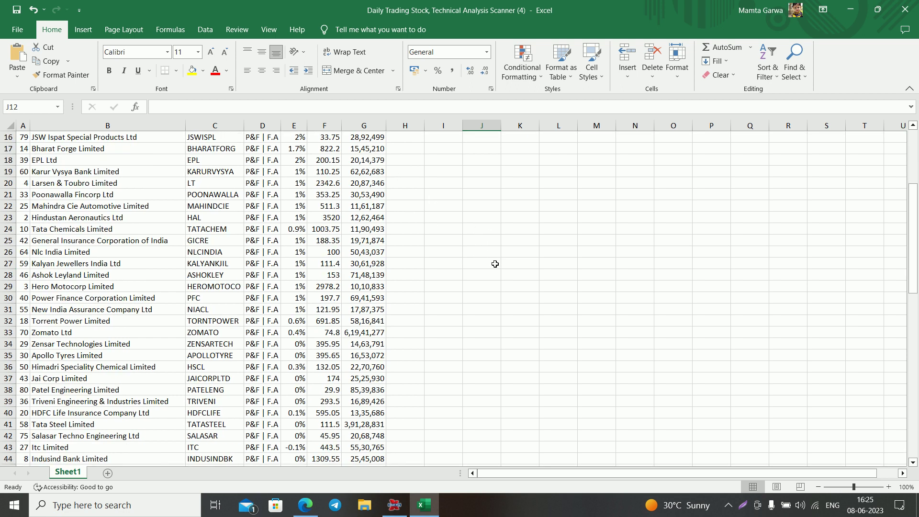
scroll(494, 263, "down", 1)
scroll(496, 265, "down", 1)
scroll(496, 265, "down", 2)
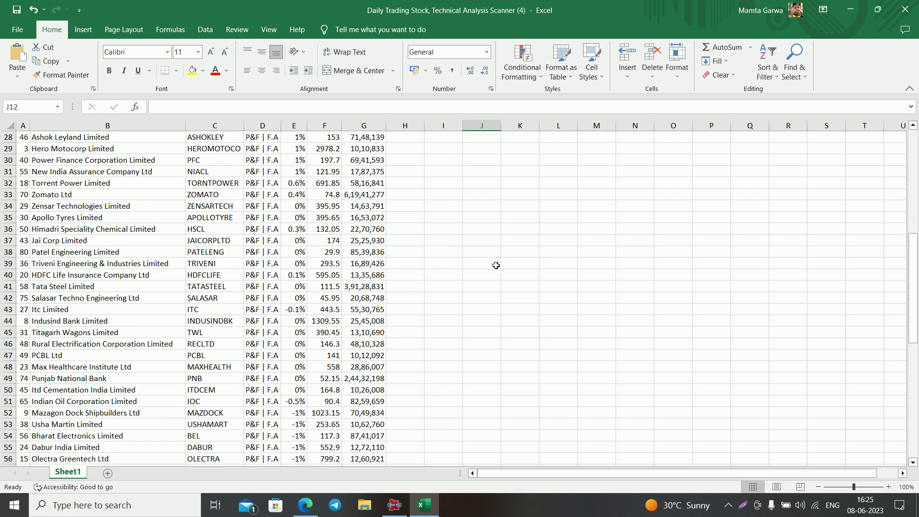
scroll(496, 265, "down", 3)
scroll(496, 265, "down", 3)
scroll(509, 280, "up", 6)
scroll(454, 253, "up", 9)
- Add filter dropdowns to the header row
left_click(8, 137)
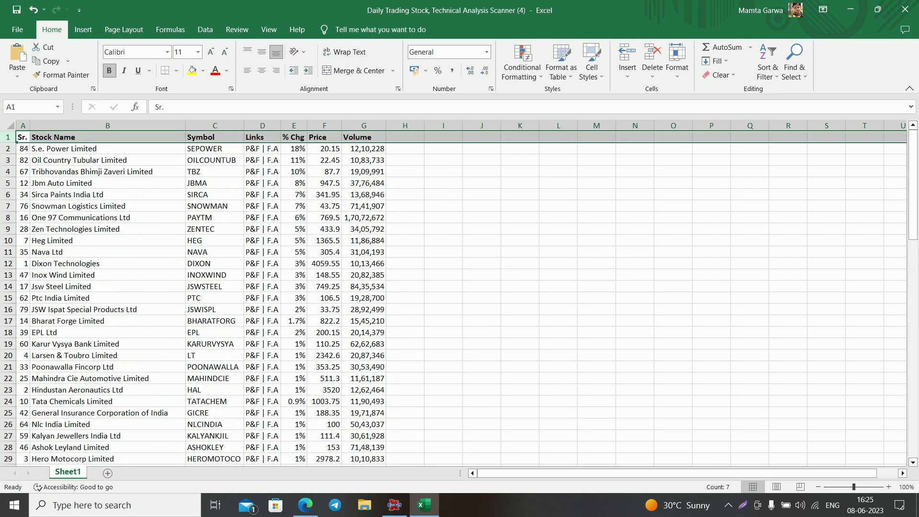
left_click(772, 69)
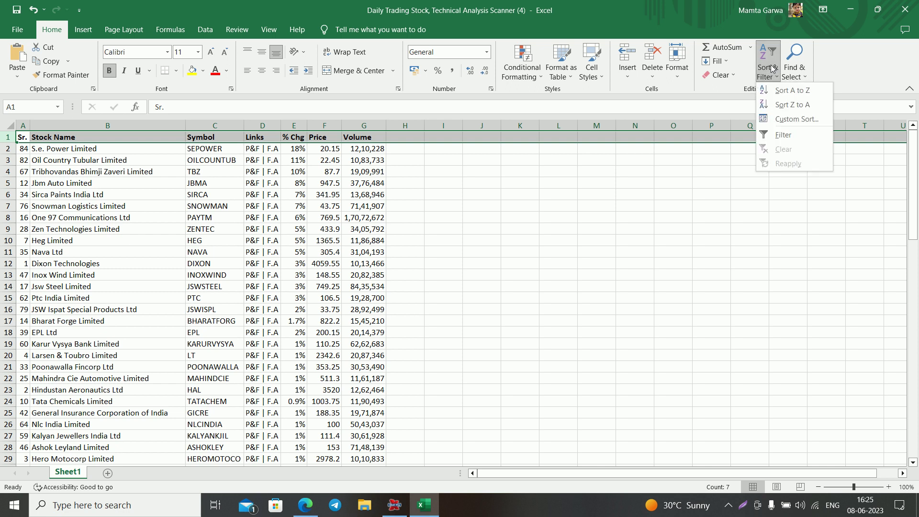
left_click(783, 134)
left_click(596, 205)
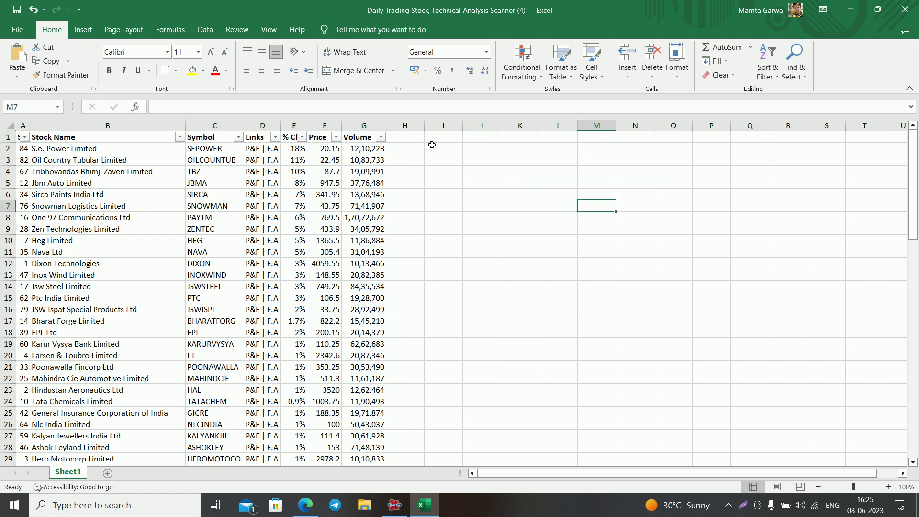
- Sort the table by Volume, then by % Chg, largest first
left_click(381, 138)
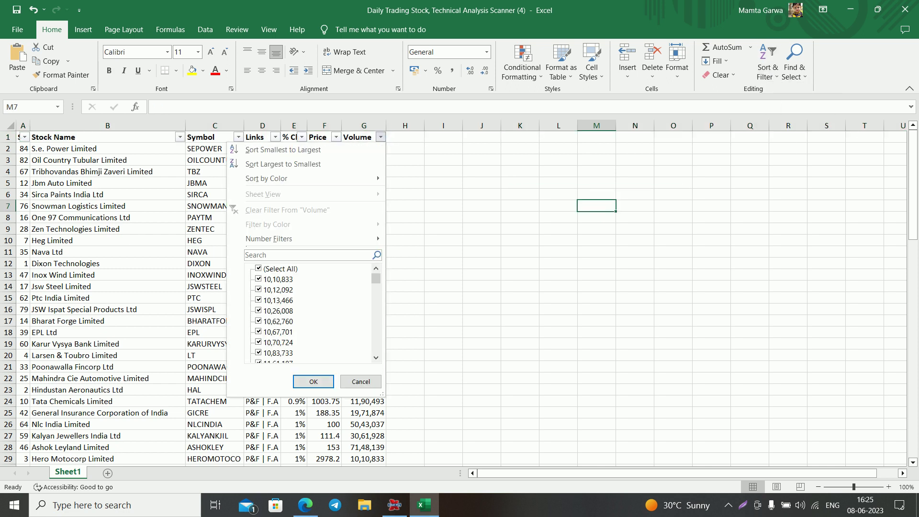
left_click(307, 165)
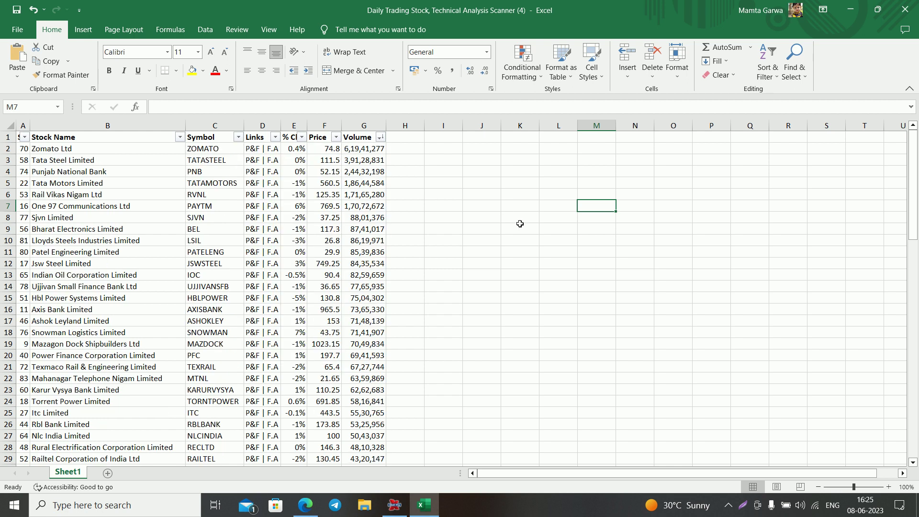
left_click(511, 222)
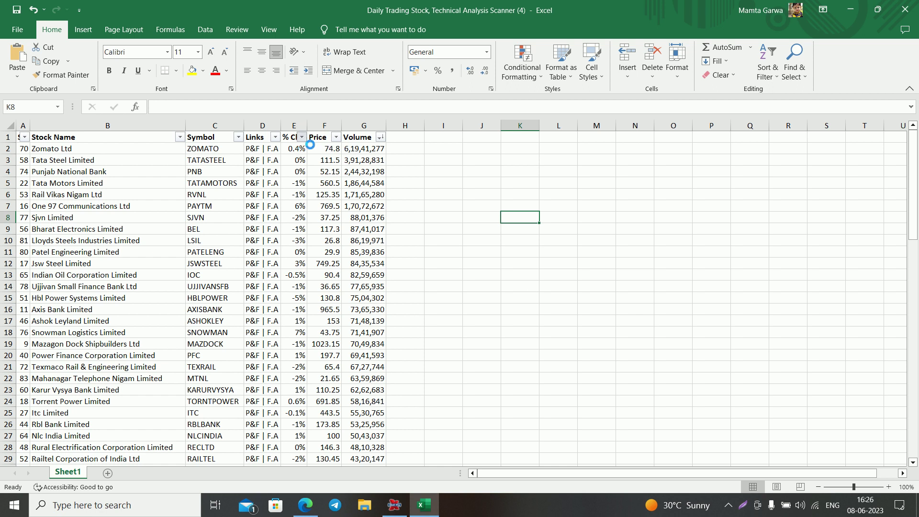
left_click(301, 137)
left_click(203, 164)
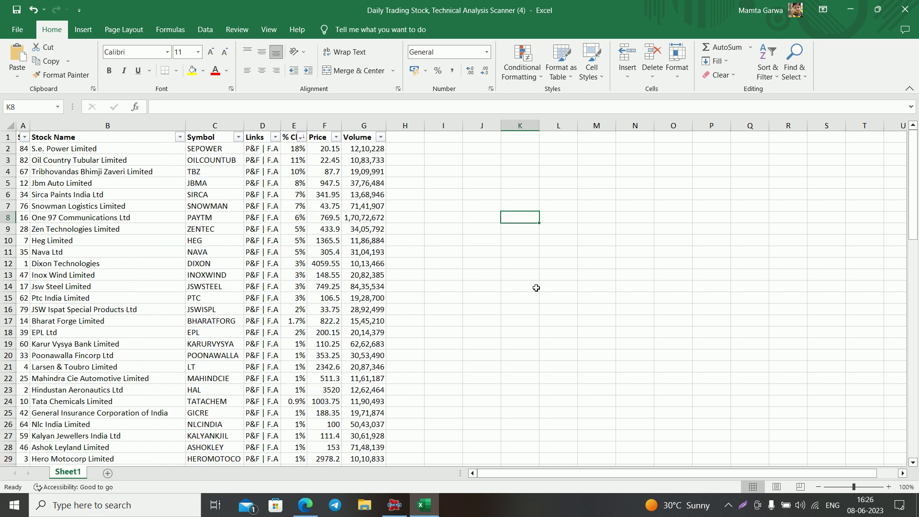
left_click(586, 286)
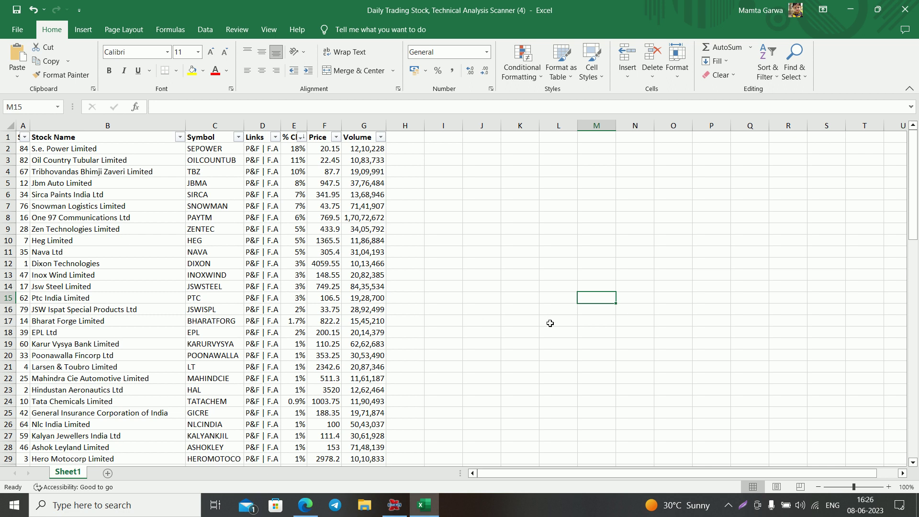
- Turn filtering off on the header row
left_click(7, 136)
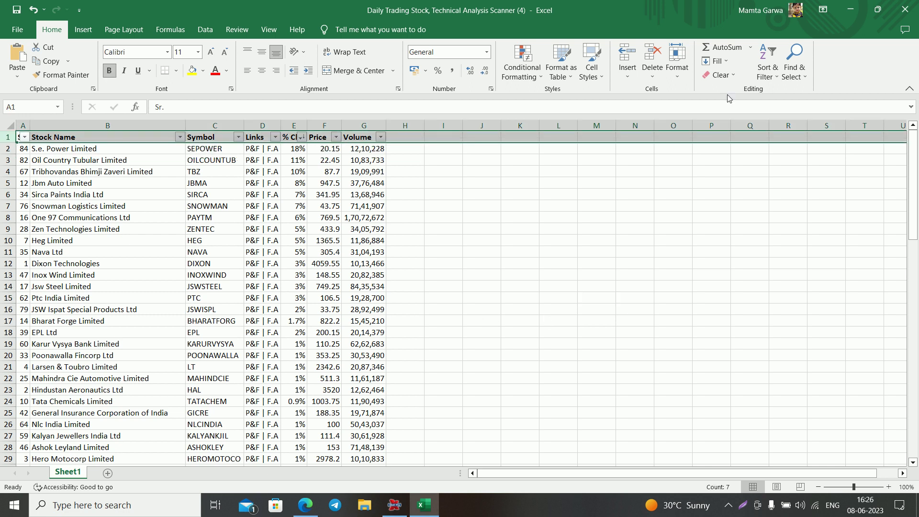
left_click(771, 65)
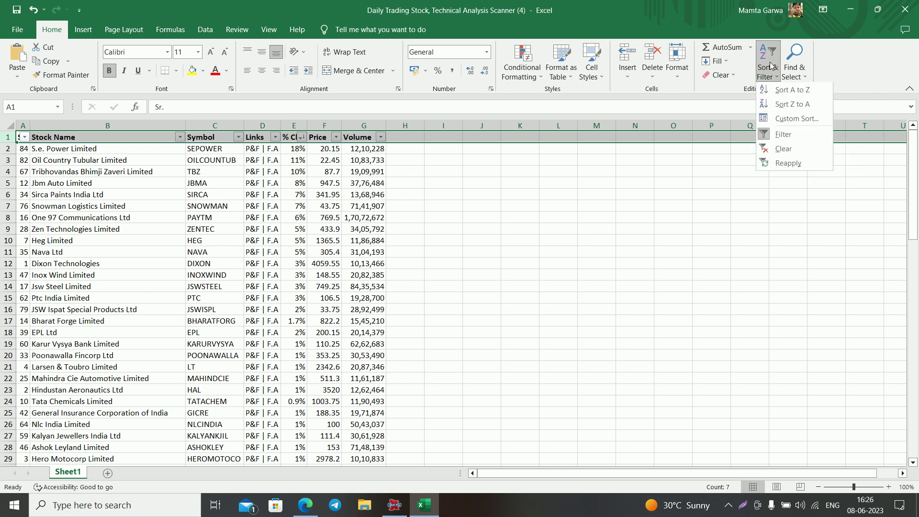
left_click(783, 135)
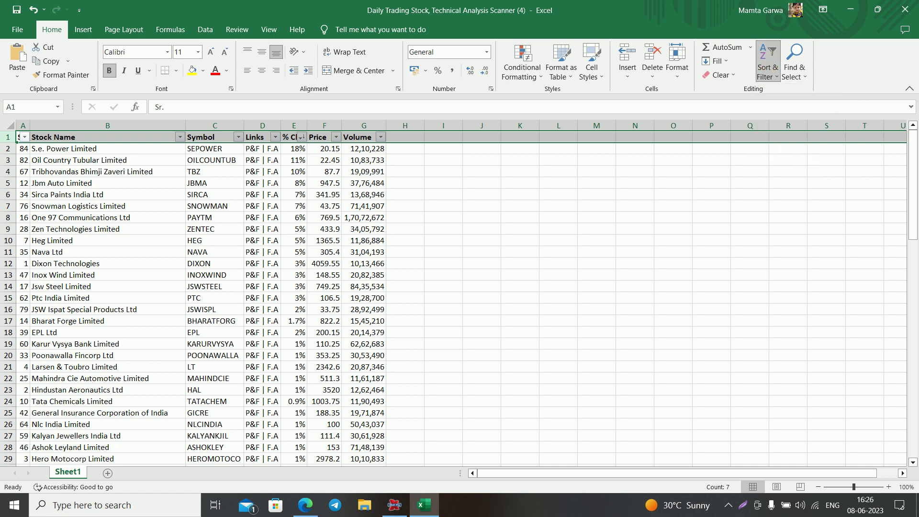
- Insert a blank column D before the Links column
left_click(665, 239)
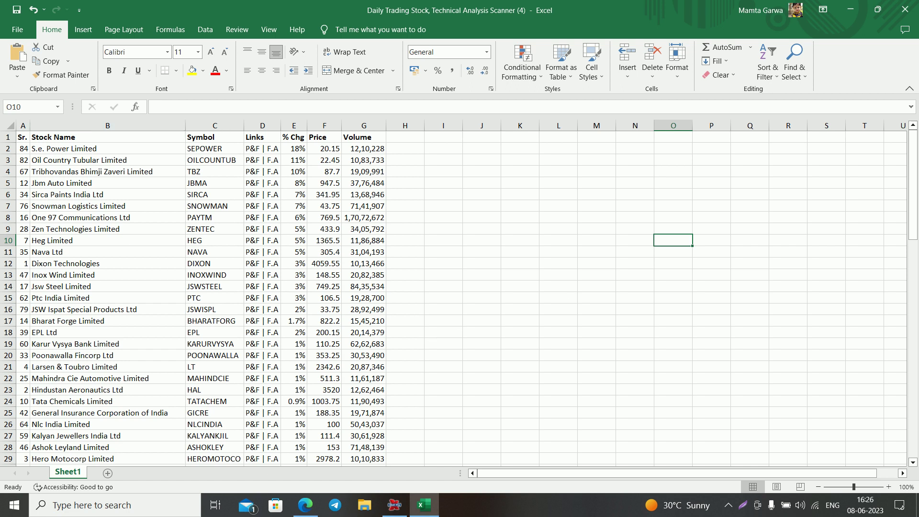
left_click(272, 126)
right_click(266, 129)
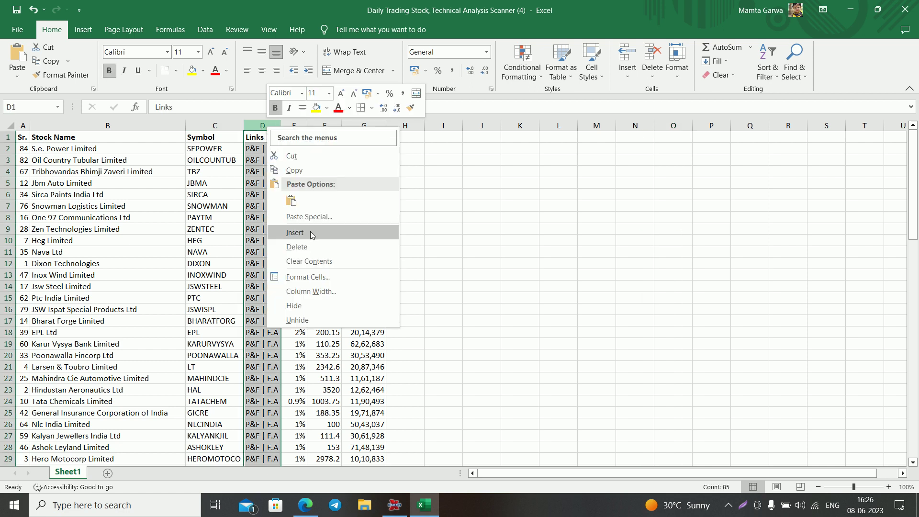
key("Escape")
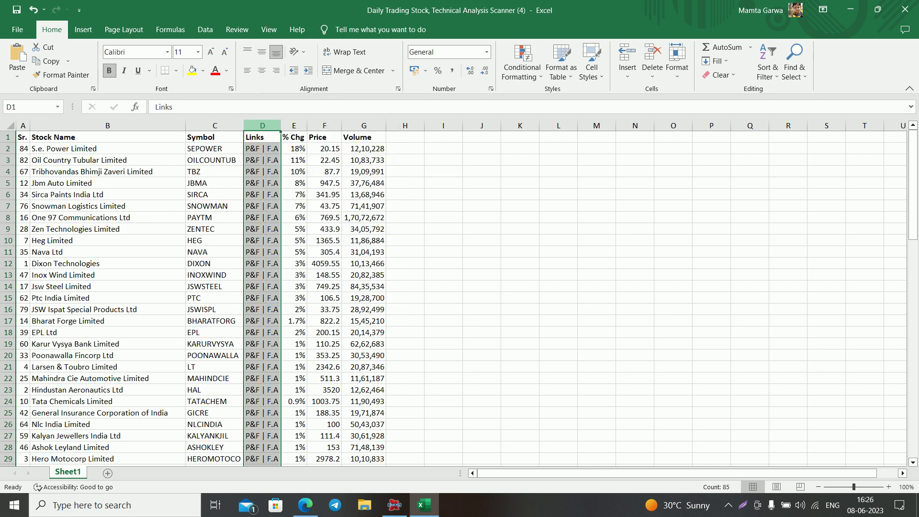
left_click(465, 276)
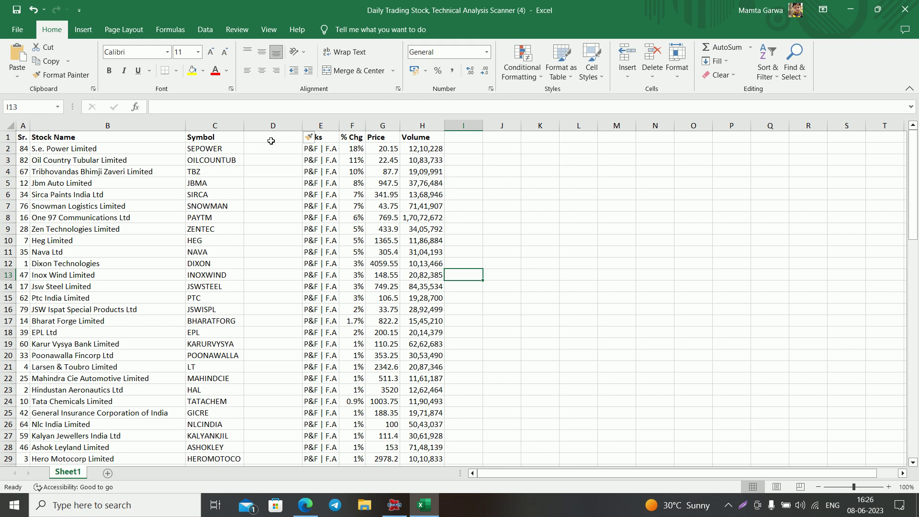
scroll(271, 142, "up", 1)
- Delete row 1's headers so the SEPOWER row becomes row 1
scroll(266, 144, "up", 2)
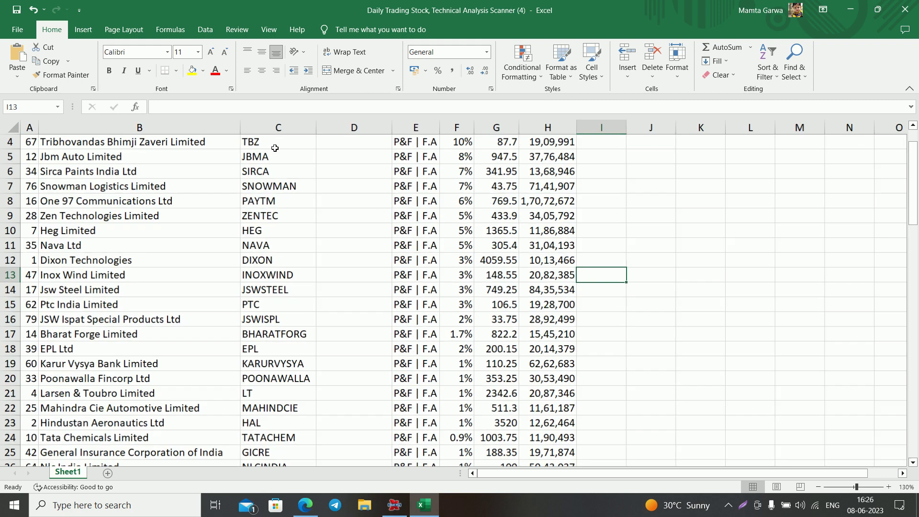
scroll(266, 144, "up", 2)
scroll(402, 199, "up", 1)
scroll(470, 218, "up", 2)
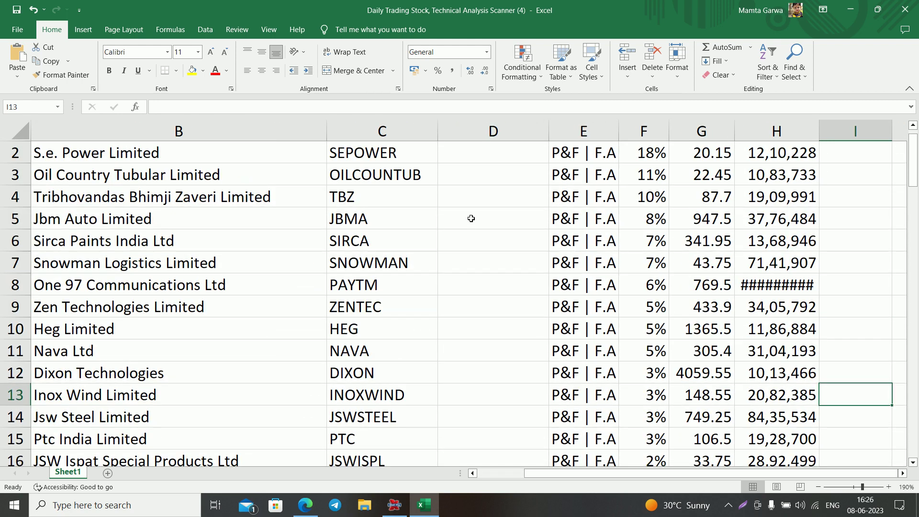
scroll(471, 216, "up", 1)
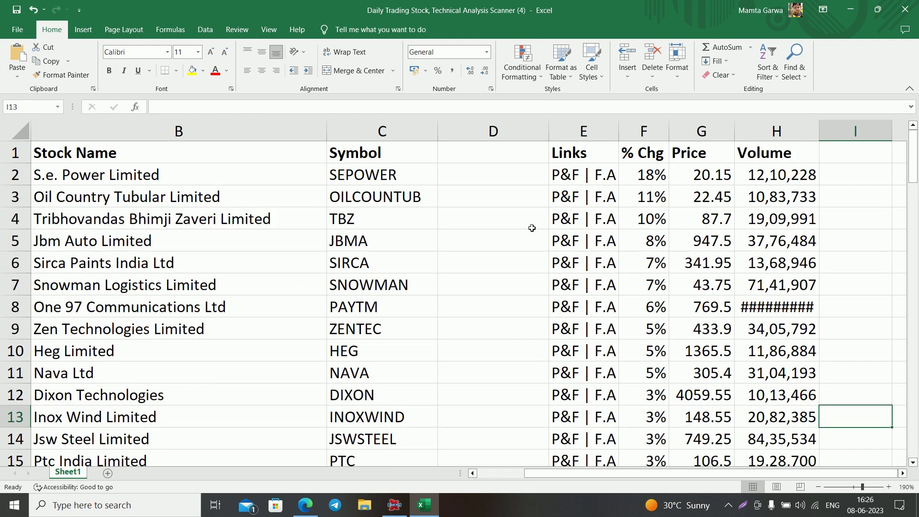
left_click(471, 174)
left_click(471, 160)
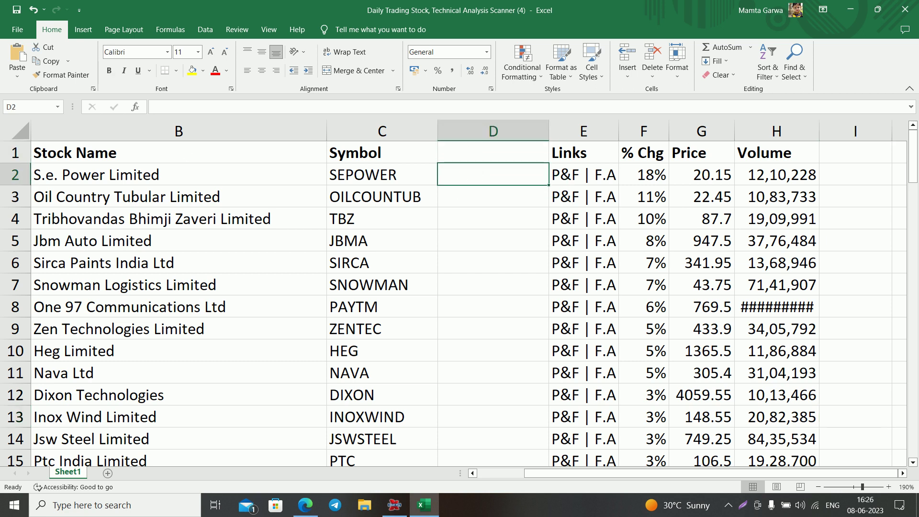
right_click(24, 153)
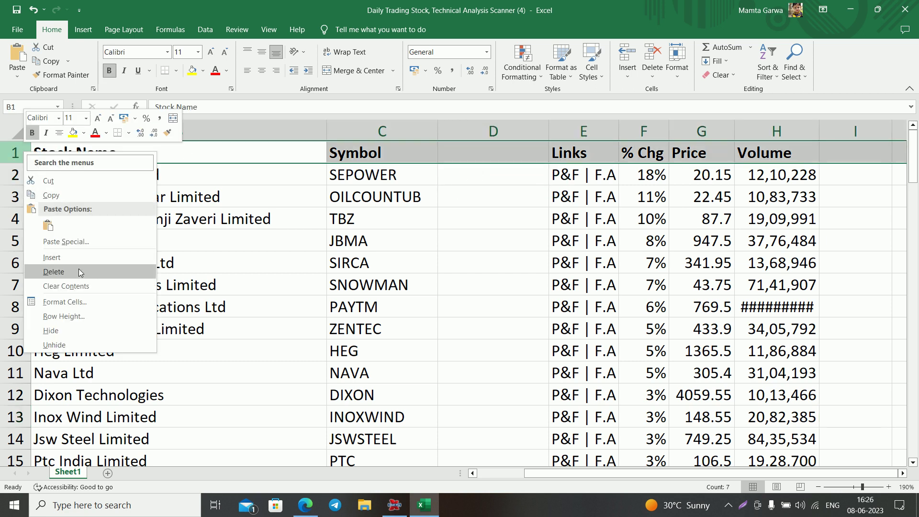
left_click(79, 271)
left_click(501, 159)
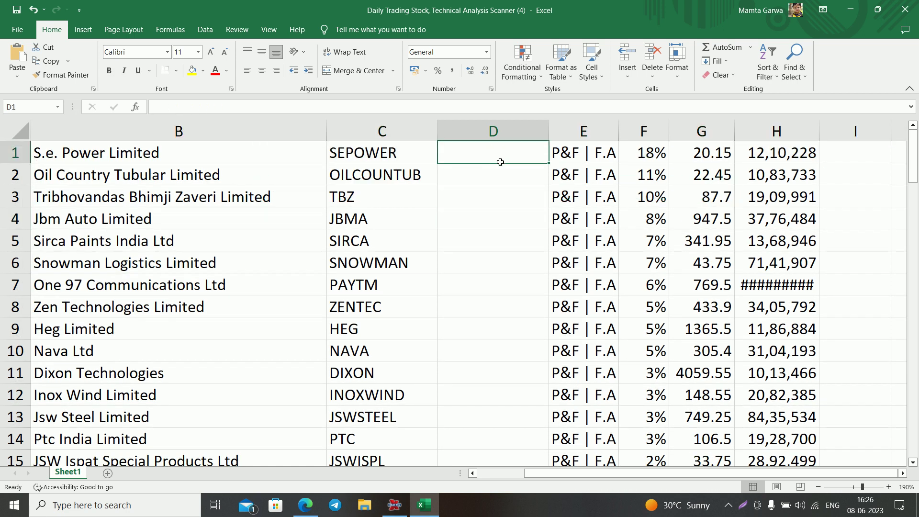
- Begin typing the formula =C1&"," in D1 without committing it
type("=")
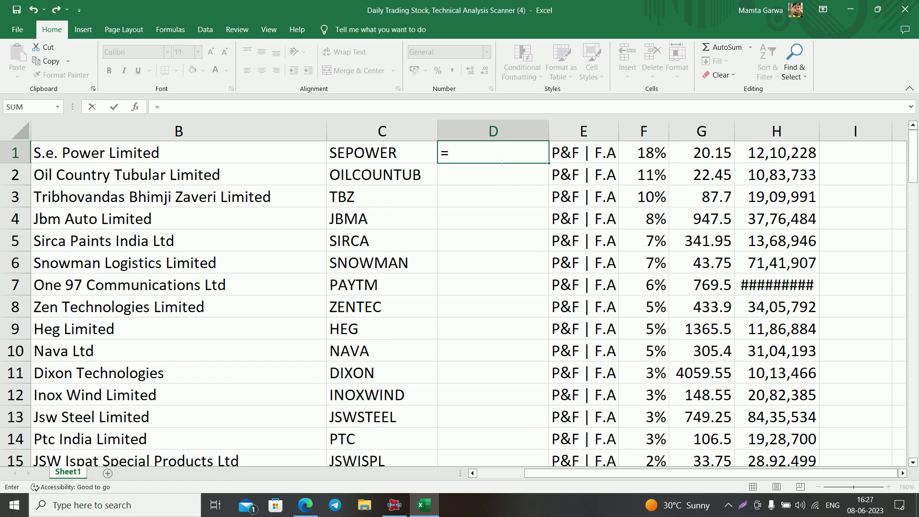
left_click(382, 152)
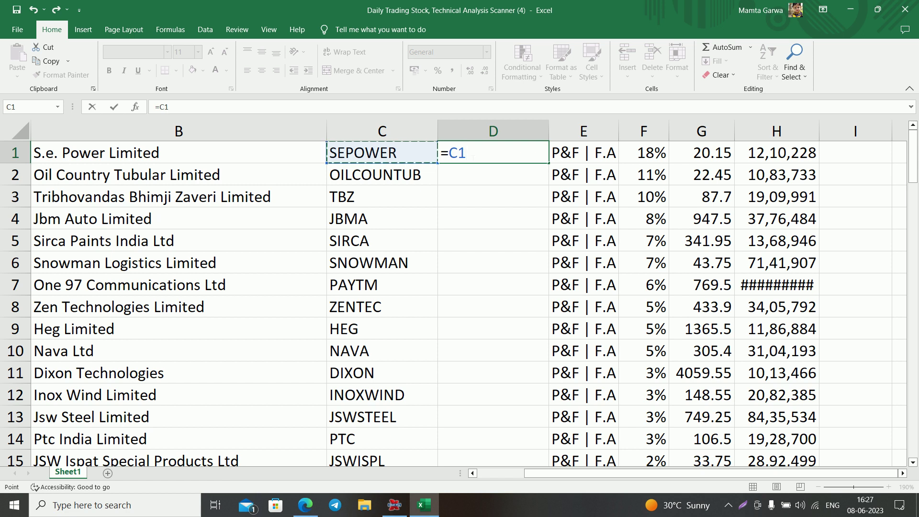
key("BackSpace")
key("BackSpace")
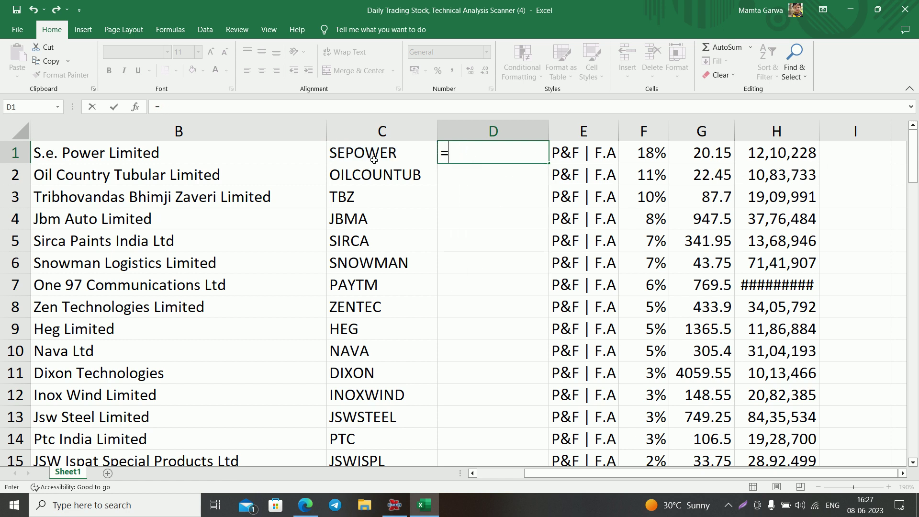
left_click(374, 158)
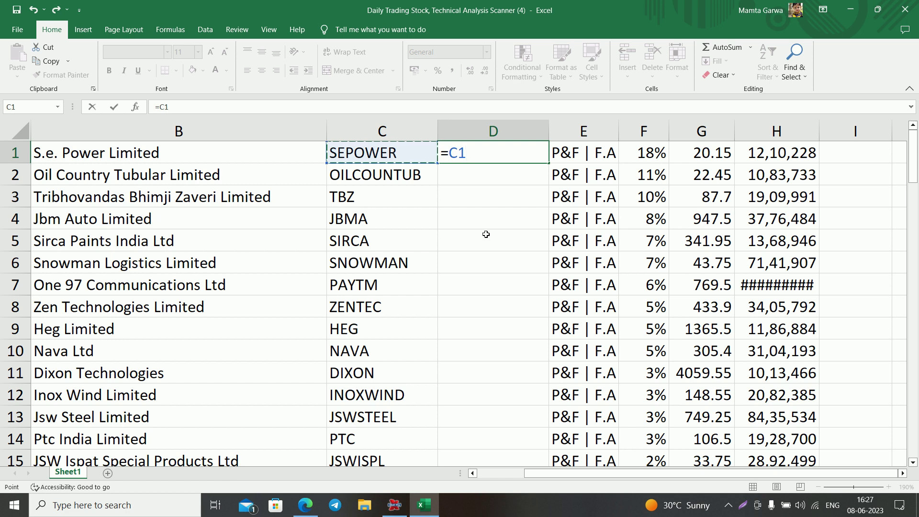
type("&")
type("\"")
type(",")
type("\"")
- Clear D1 and enter =C1&"," so it displays SEPOWER,
key("BackSpace")
key("BackSpace")
key("BackSpace")
key("BackSpace")
key("BackSpace")
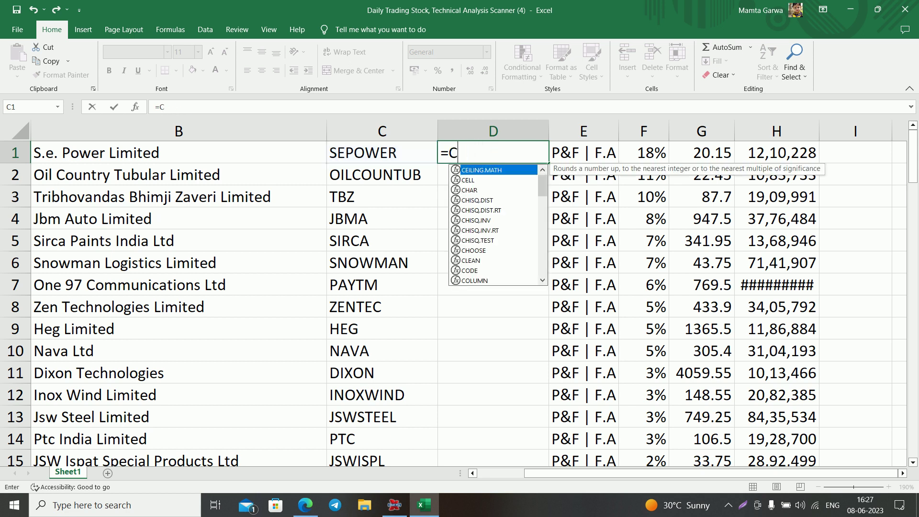
key("BackSpace")
key("BackSpace")
key("Escape")
type("=")
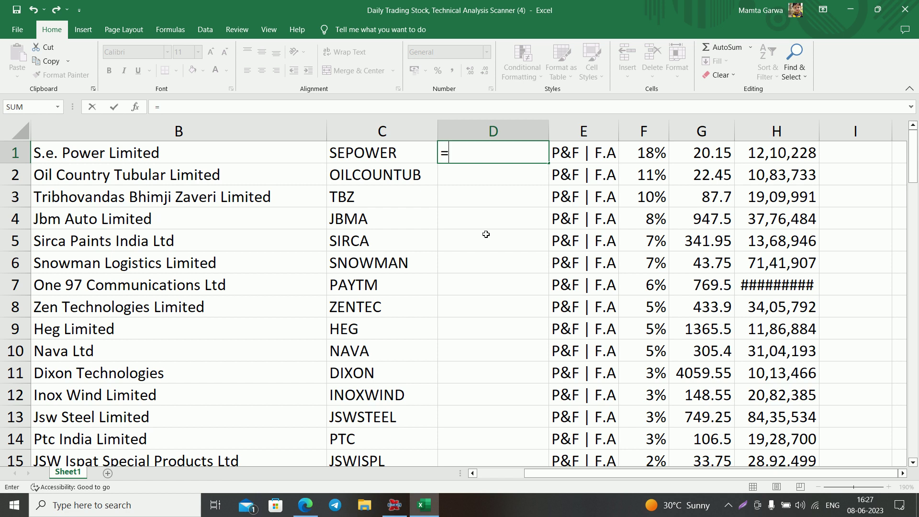
left_click(393, 156)
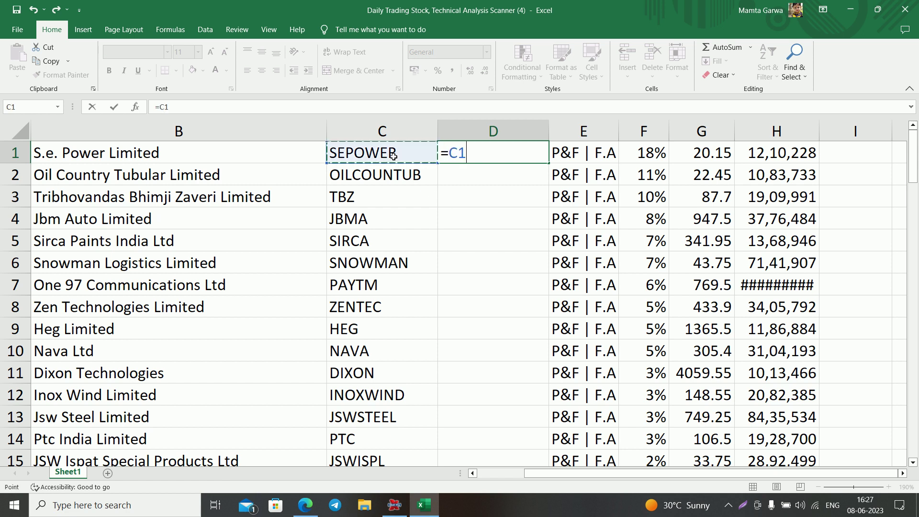
type("&")
type("\"")
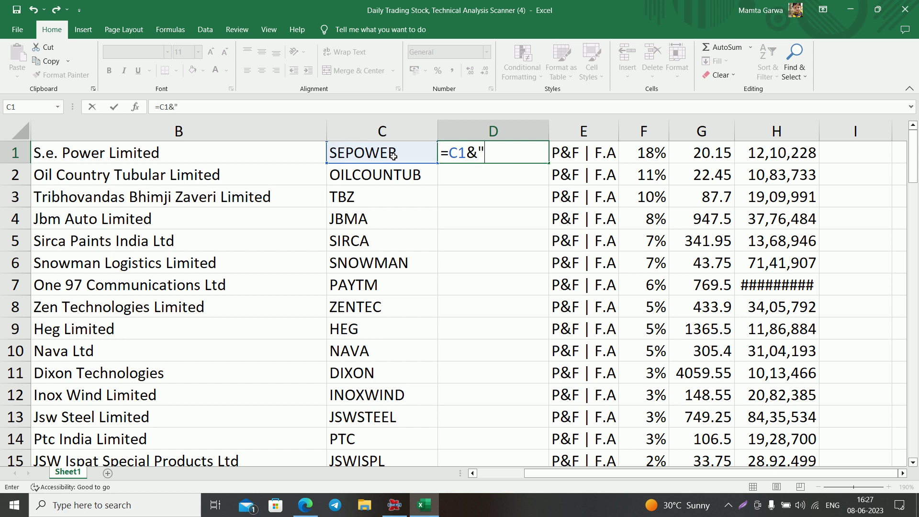
type(",\"")
key("Return")
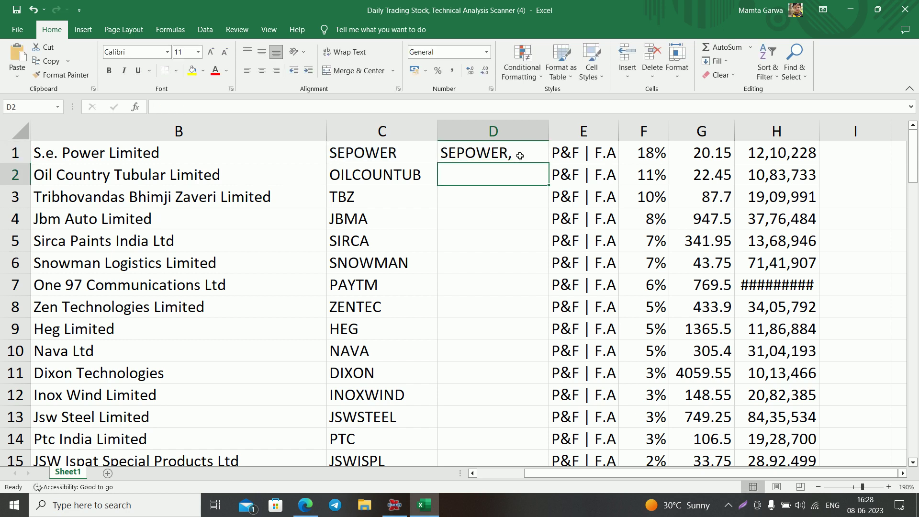
left_click(516, 157)
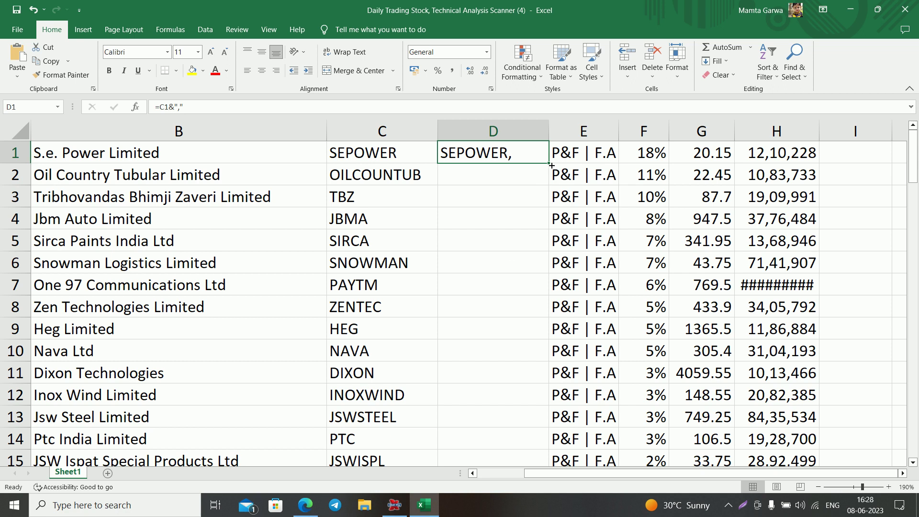
double_click(551, 165)
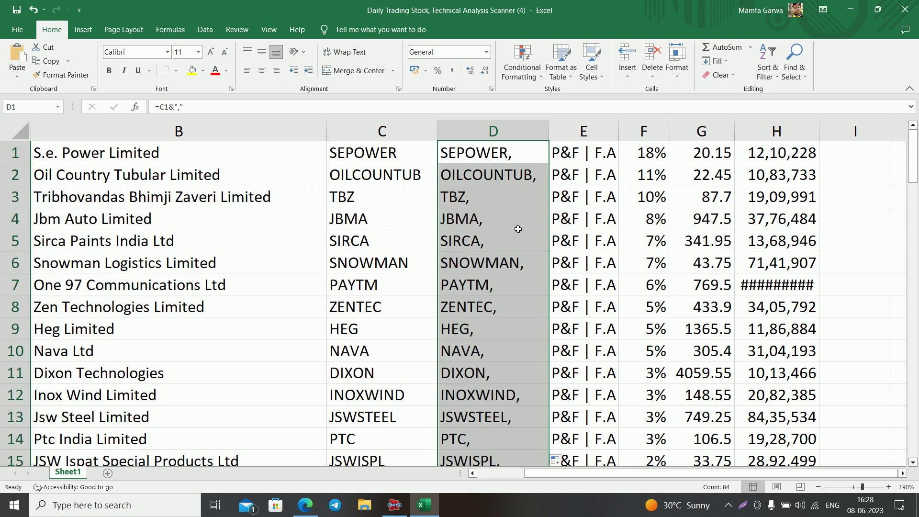
scroll(518, 228, "down", 4)
scroll(518, 229, "down", 2)
scroll(518, 229, "down", 1)
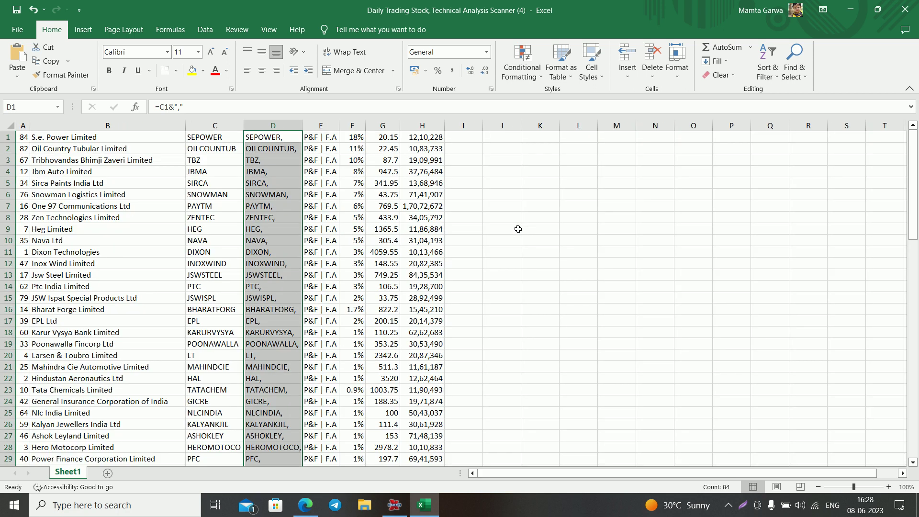
scroll(519, 228, "up", 1)
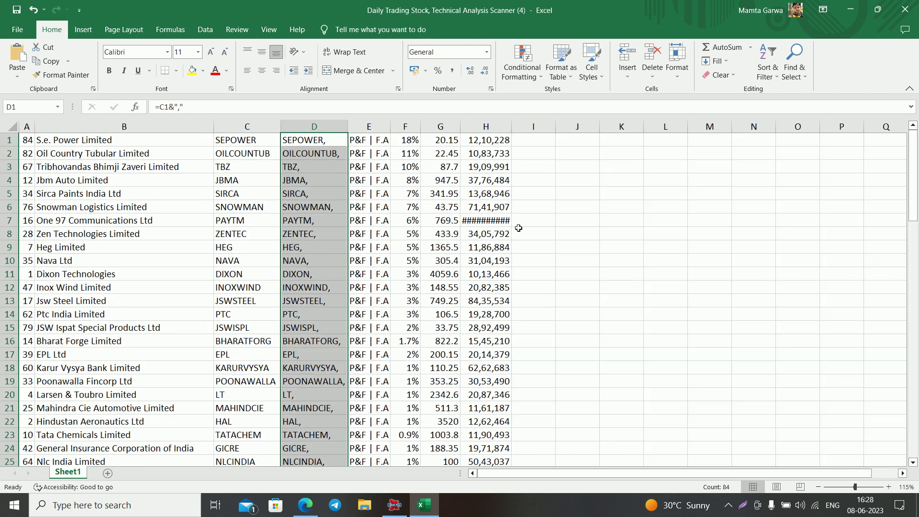
scroll(572, 238, "down", 3)
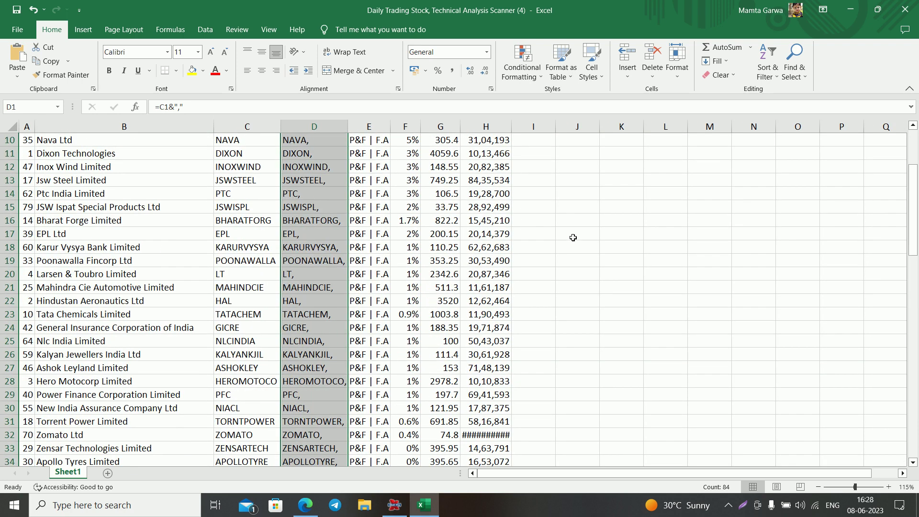
scroll(573, 237, "down", 4)
scroll(551, 253, "down", 6)
scroll(430, 282, "down", 1)
scroll(331, 302, "down", 4)
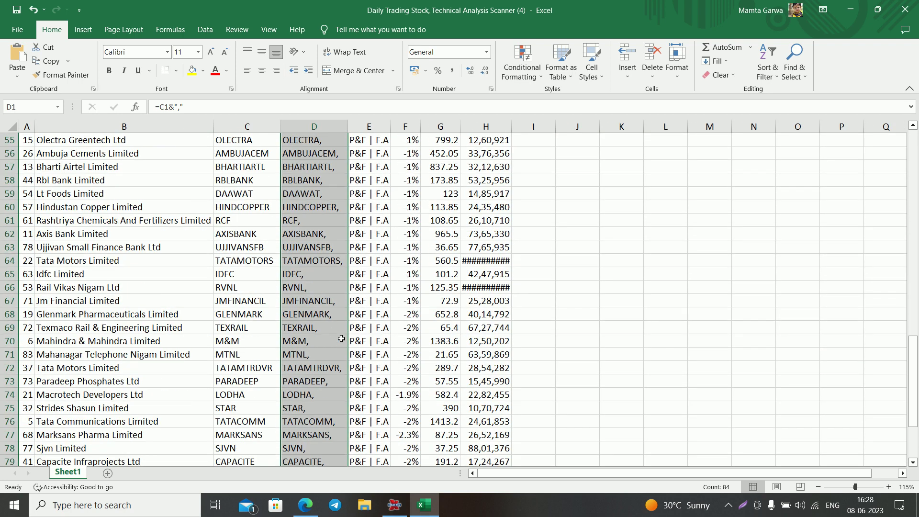
scroll(338, 340, "down", 4)
scroll(335, 388, "up", 2)
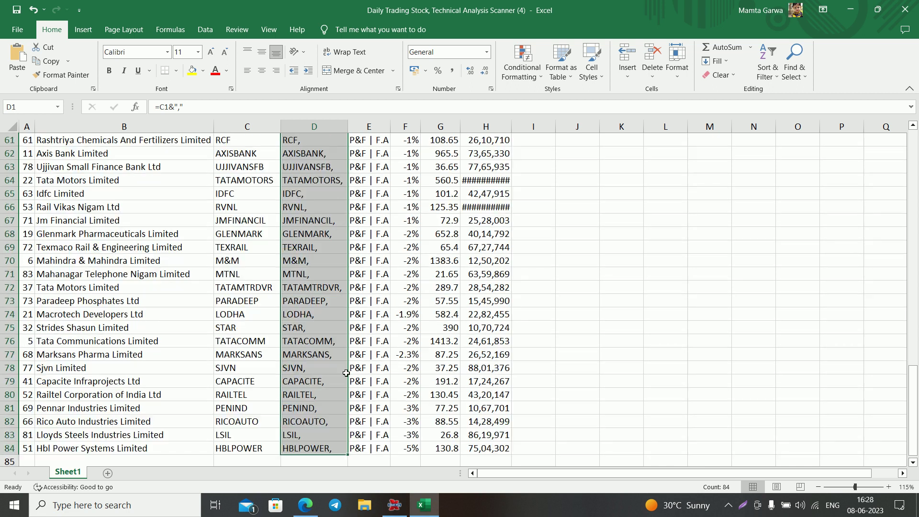
scroll(337, 383, "up", 9)
scroll(341, 376, "up", 5)
scroll(345, 365, "up", 6)
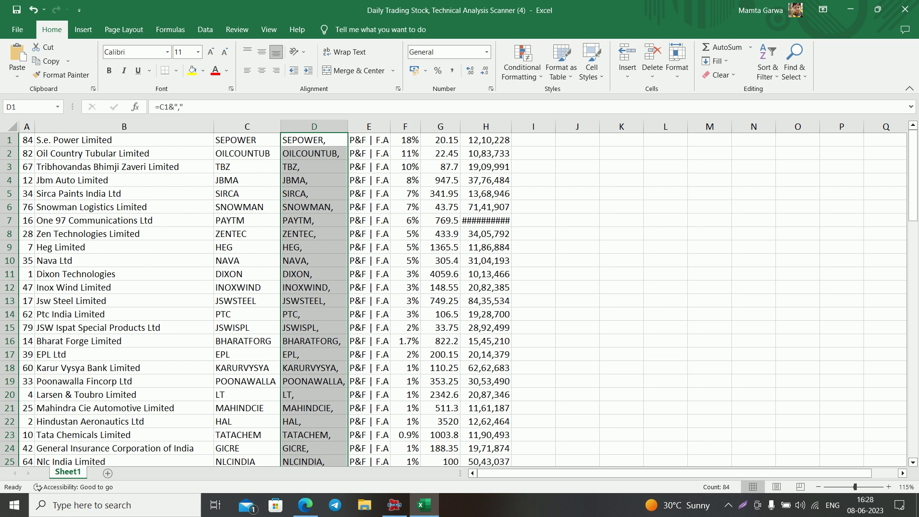
- Copy column D's symbols and reload TradingView's NIFTY MIDCAP 150 chart, adjusting the watchlist width
key("ctrl+c")
left_click(305, 505)
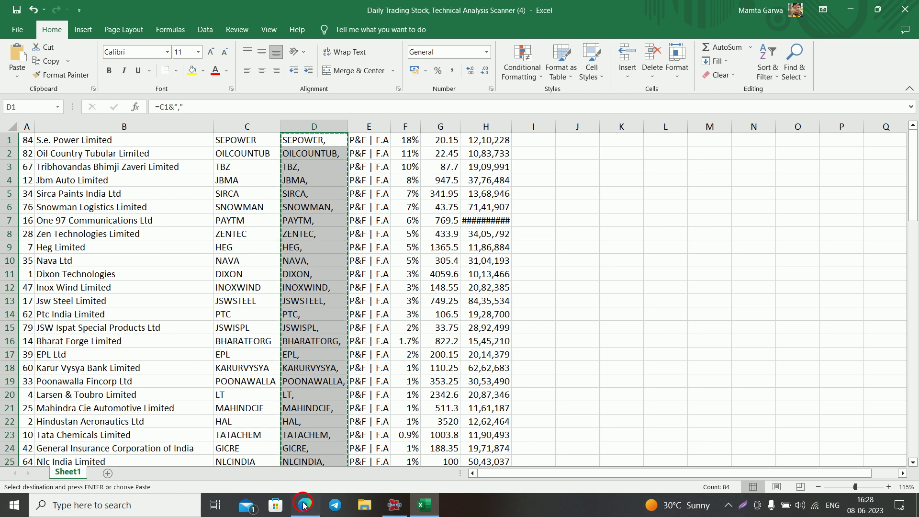
left_click(116, 5)
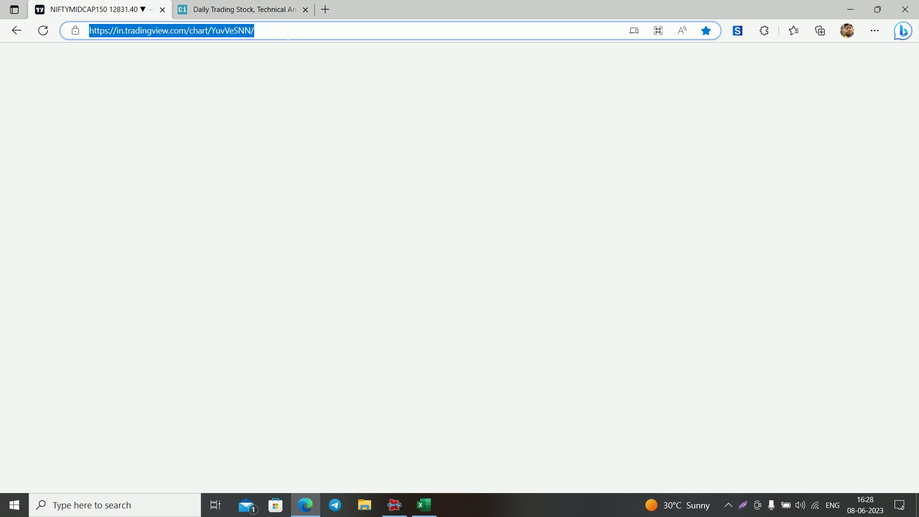
key("Return")
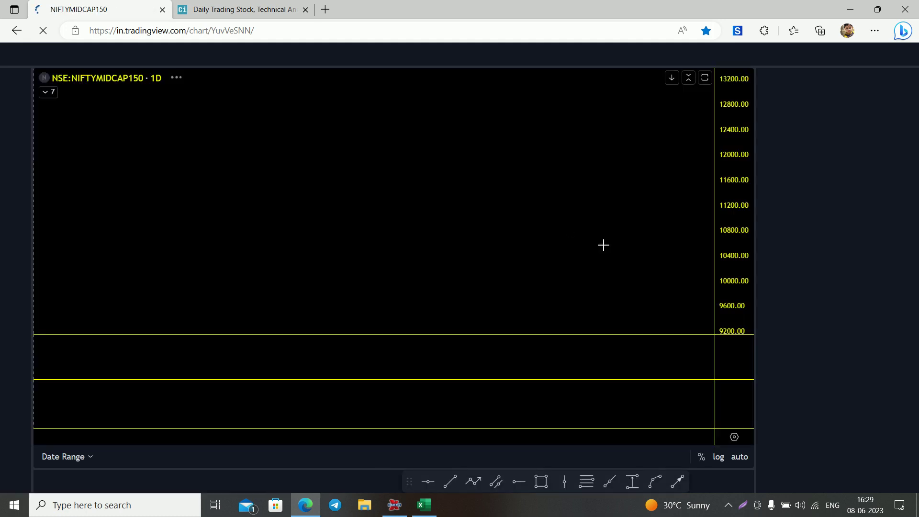
mouse_move(753, 254)
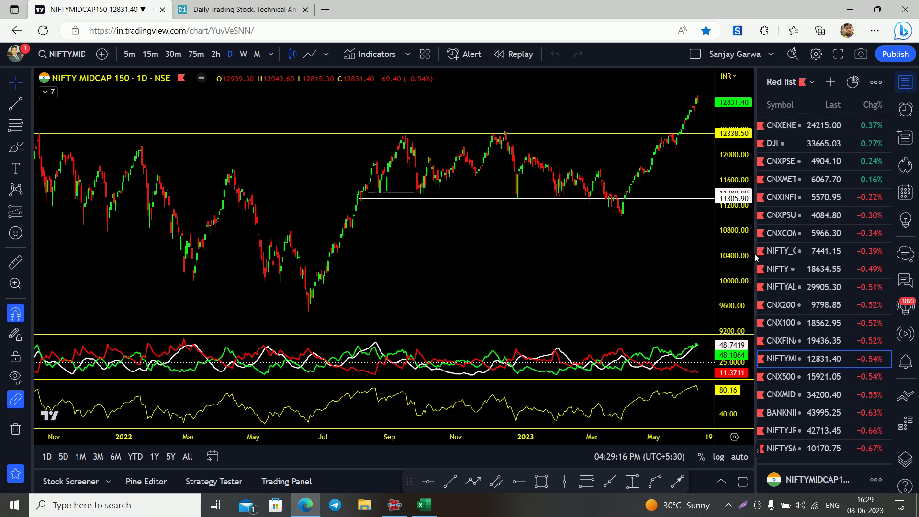
left_click_drag(756, 259, 738, 259)
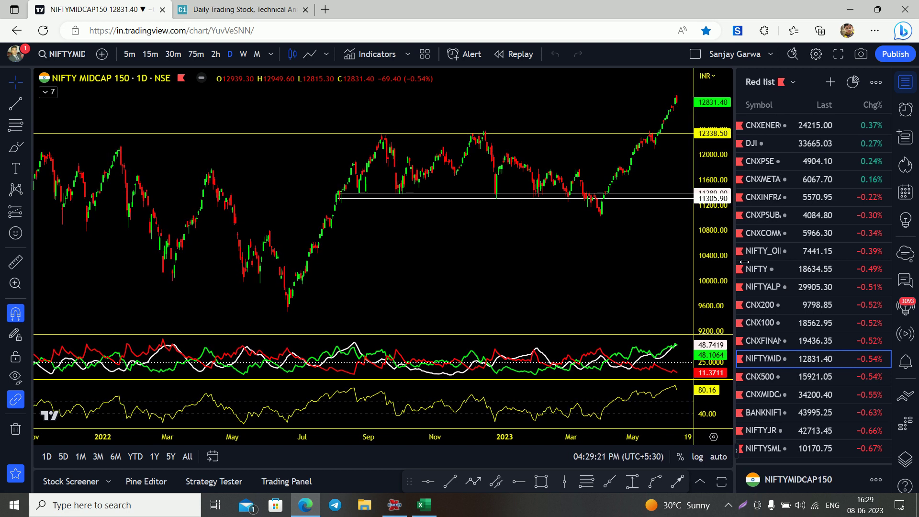
left_click_drag(739, 259, 745, 259)
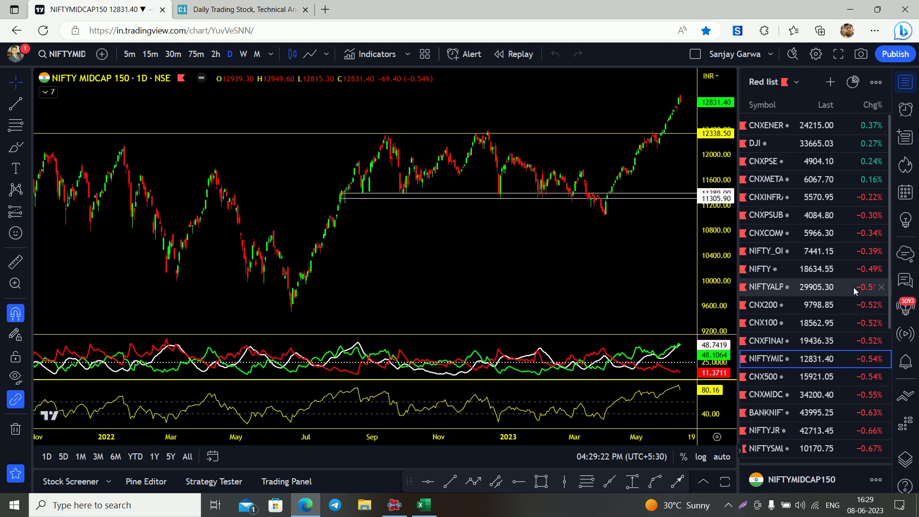
- Create and save a new empty TradingView watchlist named DAILY STOCK
left_click(796, 83)
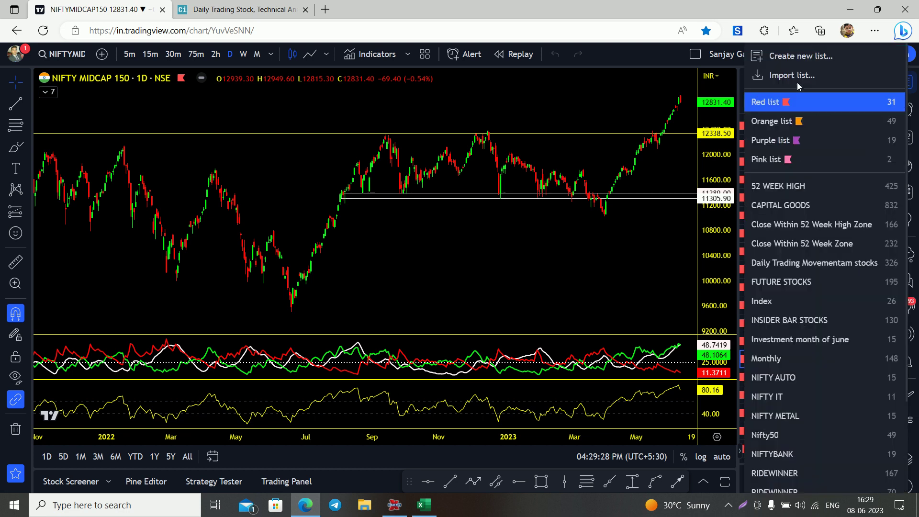
left_click(797, 56)
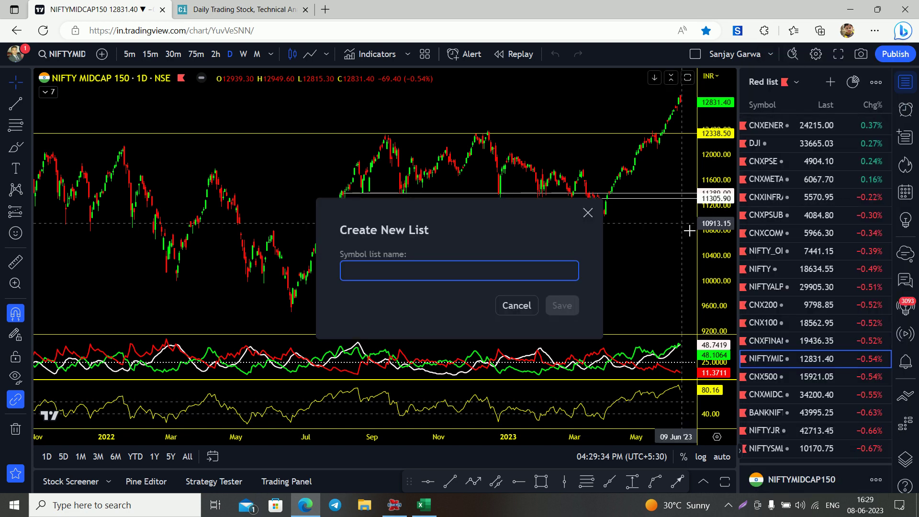
type("D")
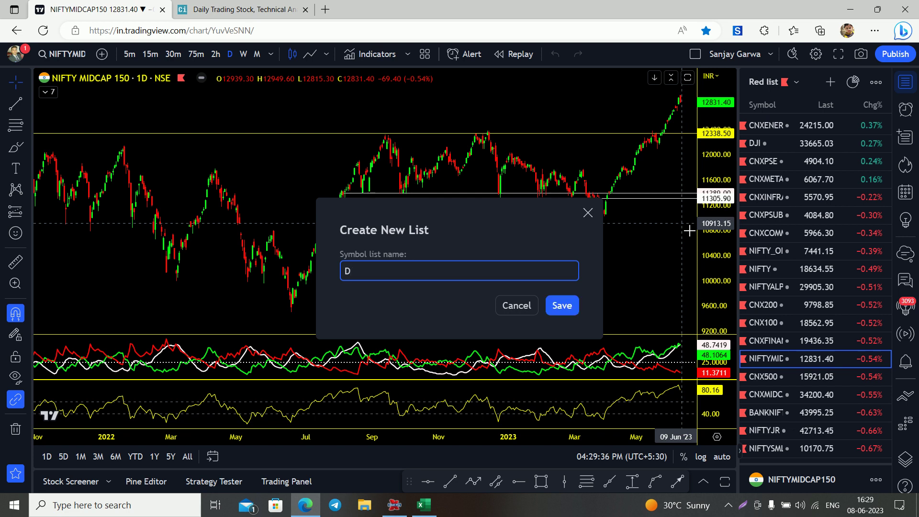
type("A")
type("ILY sTOCK")
key("BackSpace")
key("BackSpace")
key("BackSpace")
type("STO")
key("BackSpace")
key("BackSpace")
key("BackSpace")
type("STOC")
type("K")
left_click(563, 307)
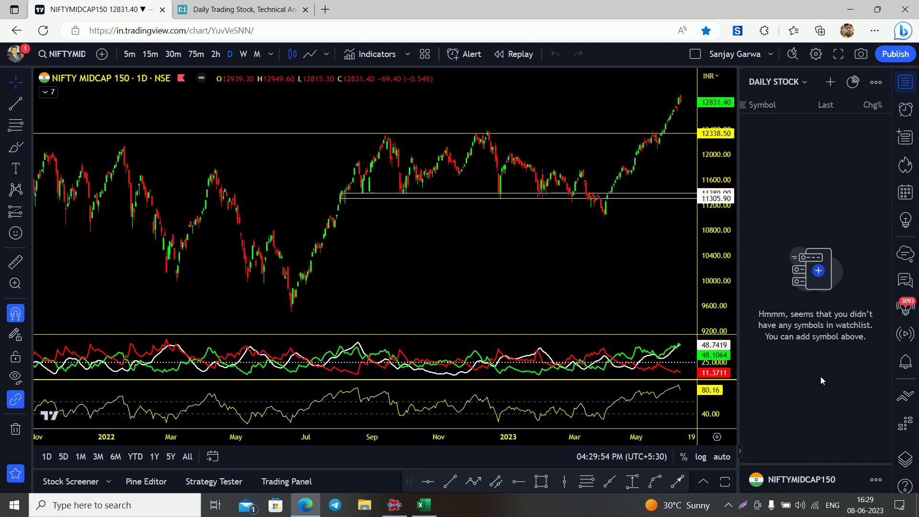
left_click(829, 82)
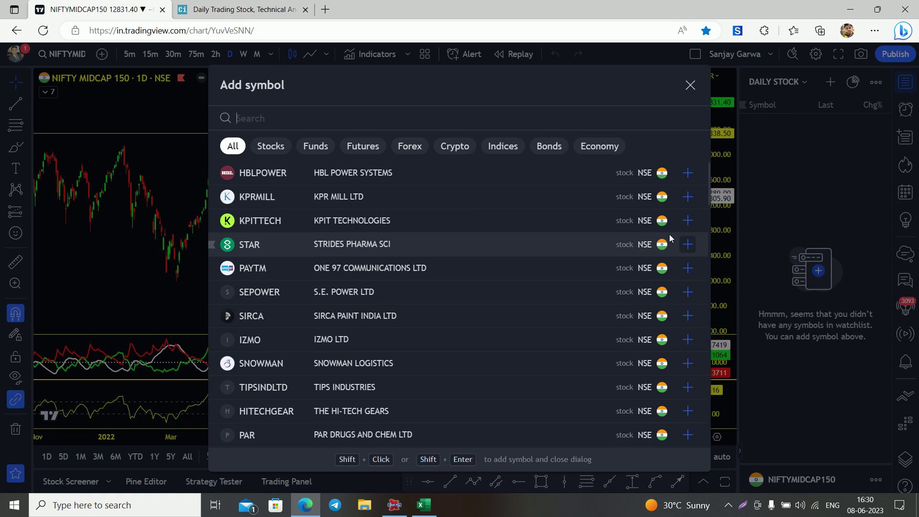
left_click(690, 197)
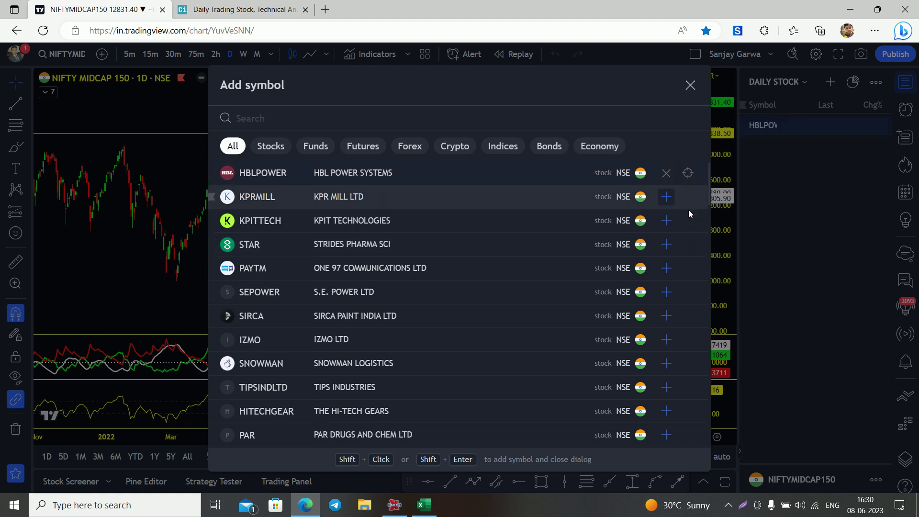
left_click(690, 85)
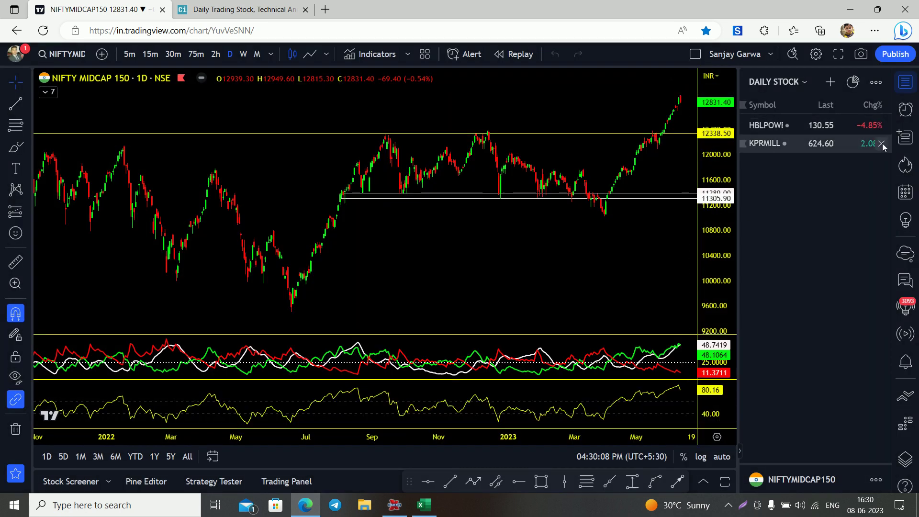
left_click(881, 143)
left_click(882, 126)
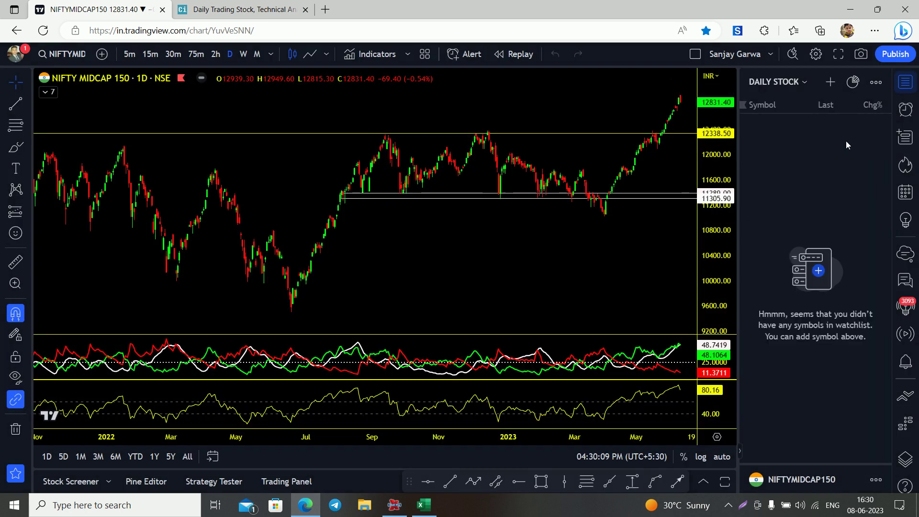
left_click(830, 82)
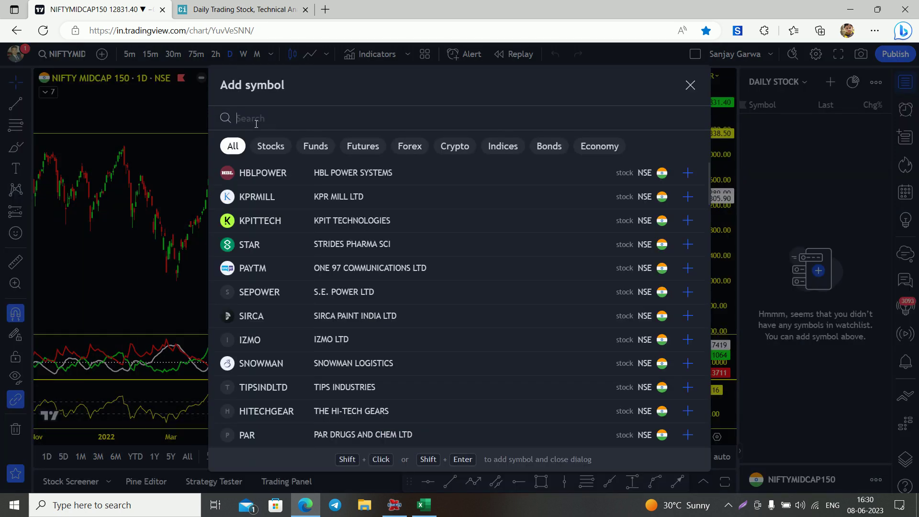
- Paste the comma-separated screener symbols into the DAILY STOCK watchlist and sort it by Chg%
key("ctrl+v")
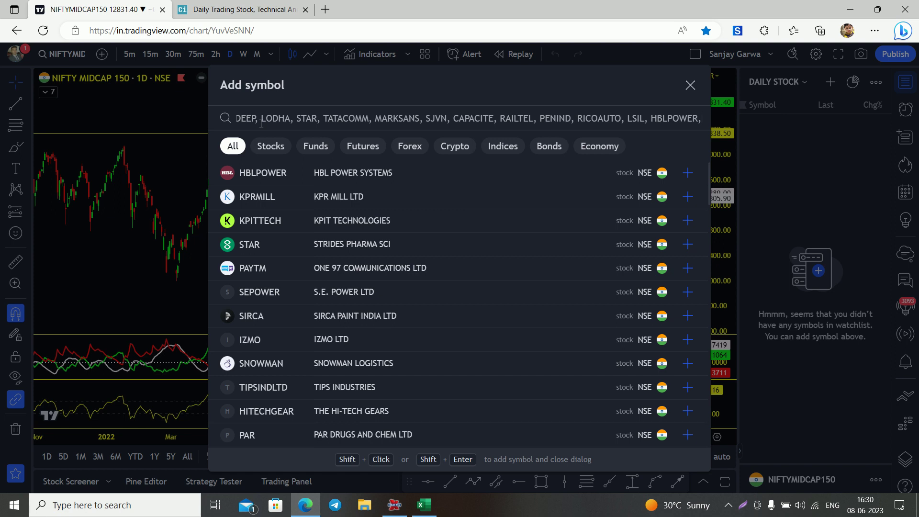
key("Escape")
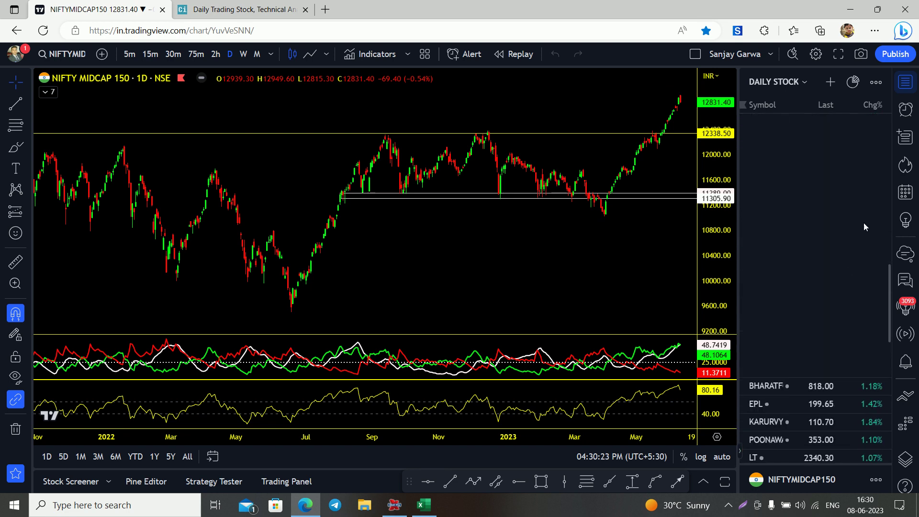
left_click(875, 105)
- Sort the watchlist by Chg% with biggest gainers first, maximize the chart, and load OILCOUNTUB
left_click(876, 104)
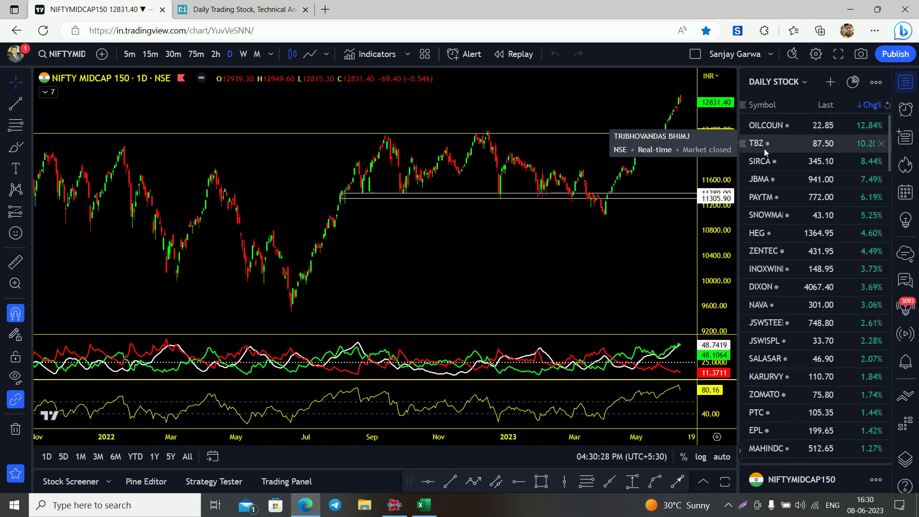
left_click(872, 105)
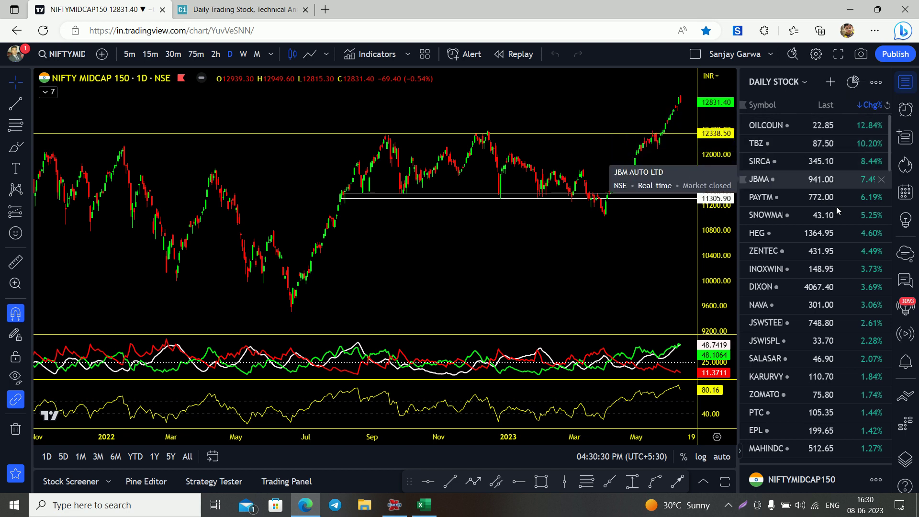
mouse_move(684, 93)
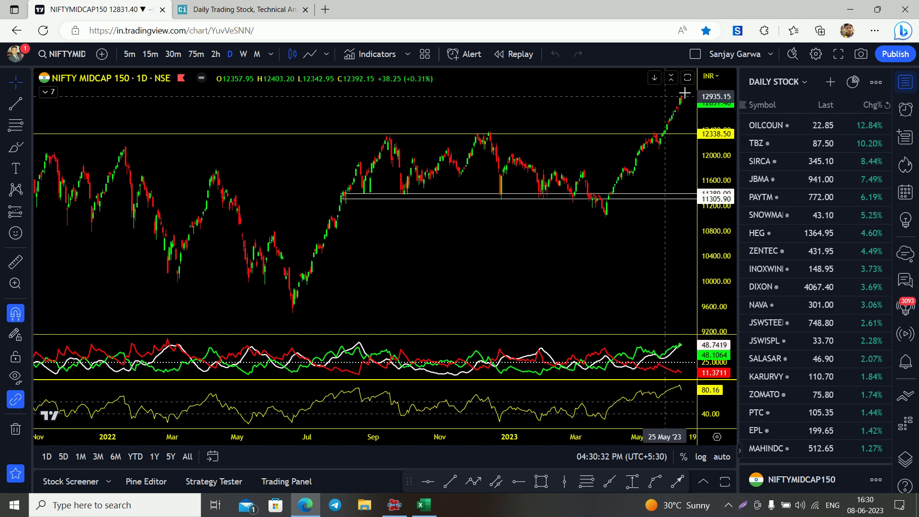
left_click(688, 78)
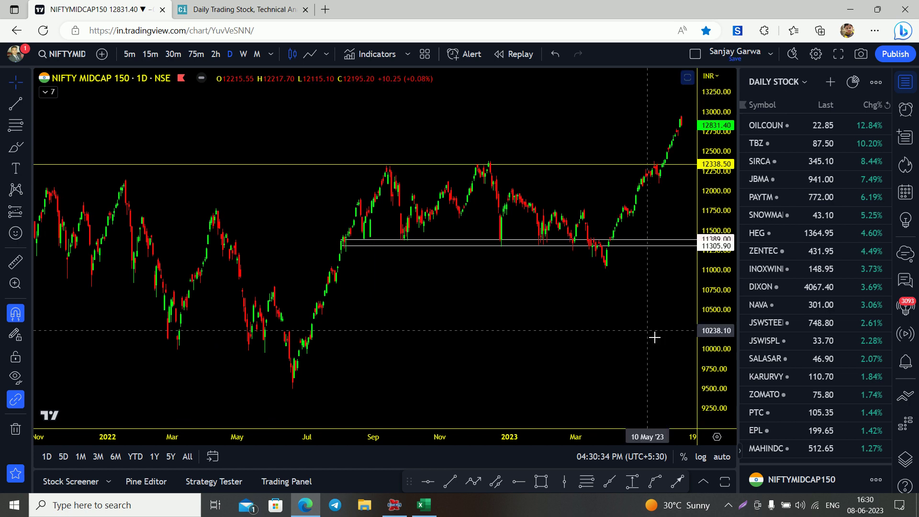
scroll(670, 387, "down", 2)
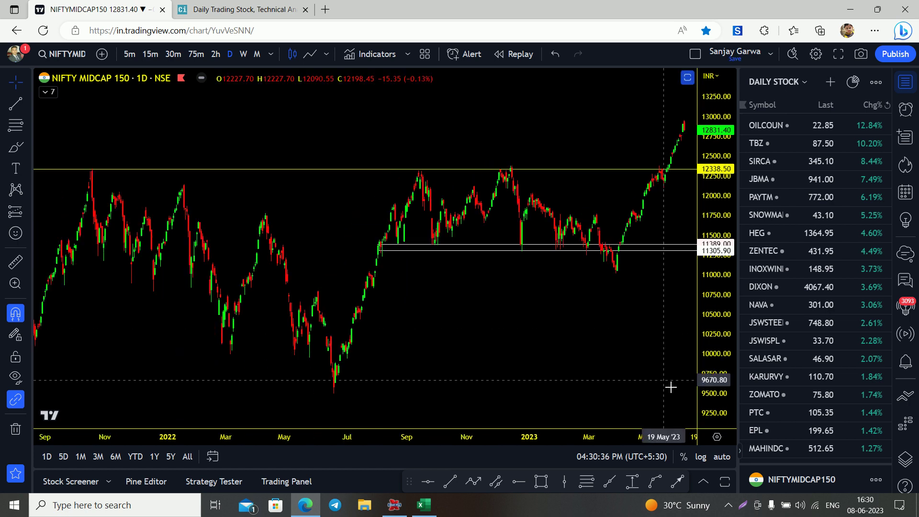
left_click(787, 126)
- Hide the watchlist, then zoom and pan the OIL COUNTRY TUBULR chart onto October 2022–June 2023
left_click(912, 86)
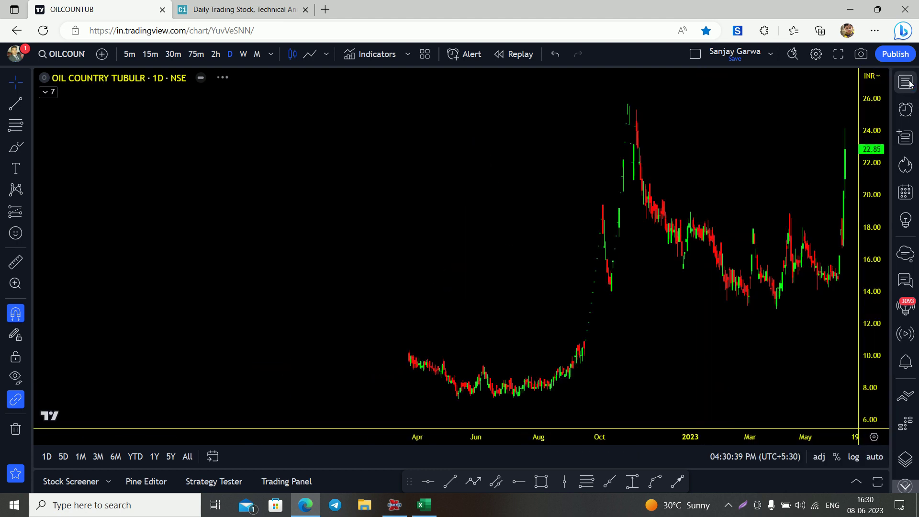
scroll(679, 367, "up", 2)
scroll(704, 371, "up", 1)
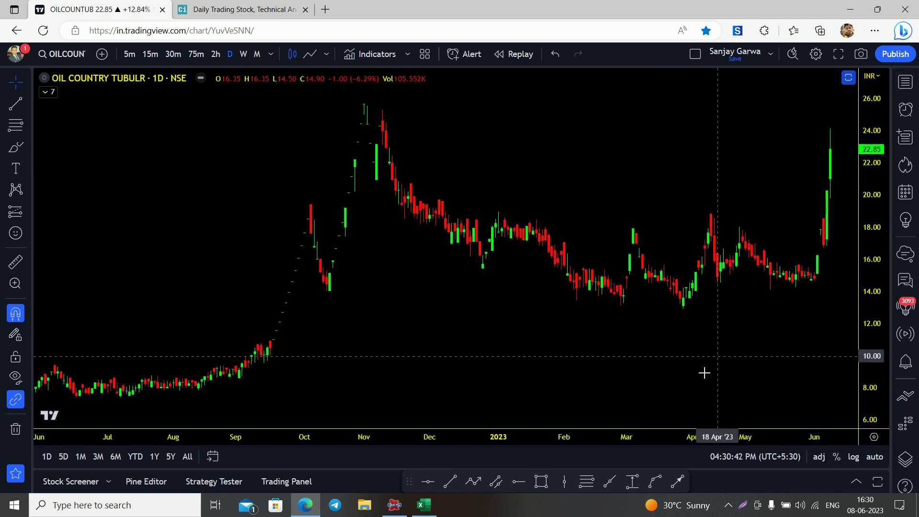
scroll(703, 371, "up", 1)
scroll(704, 372, "up", 1)
left_click_drag(740, 365, 714, 389)
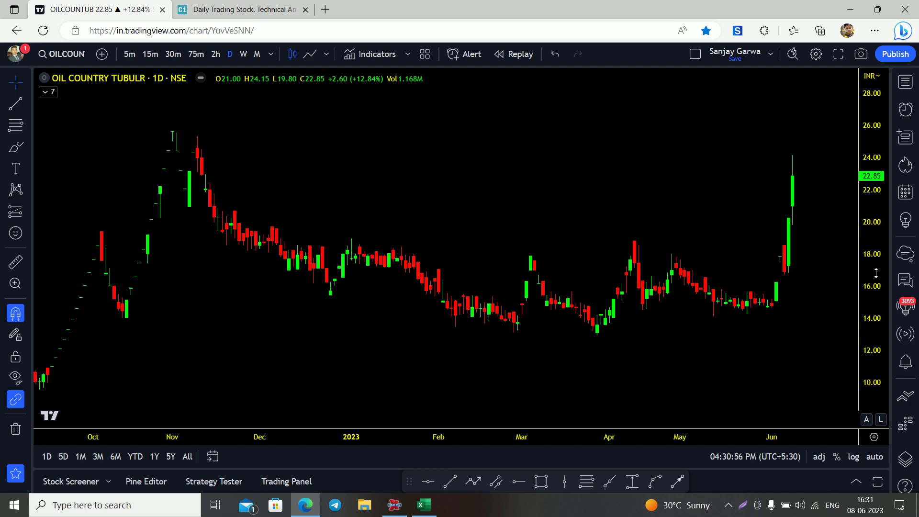
- Review the charts of TBZ, SIRCA, JBMA, PAYTM, SNOWMAN, HEG, ZENTEC, INOXWIND, DIXON, NAVA and JSWSTEEL in turn
key("space")
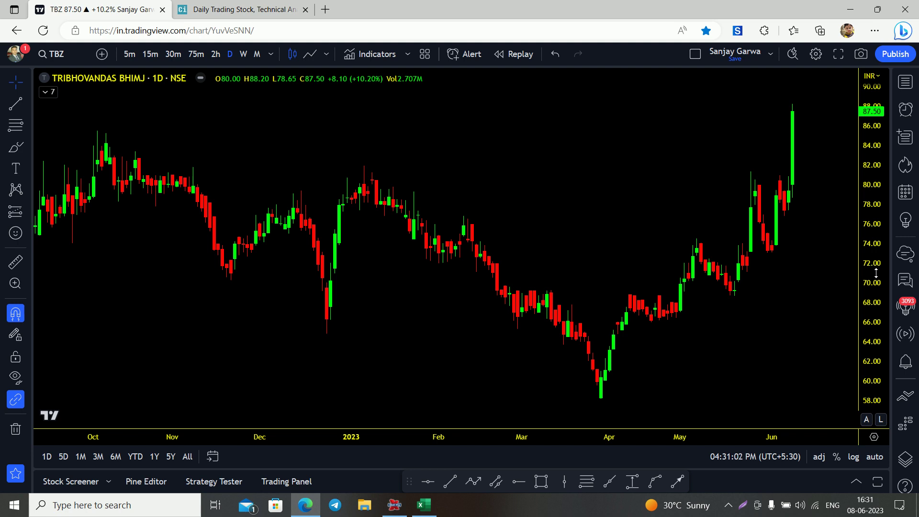
key("space")
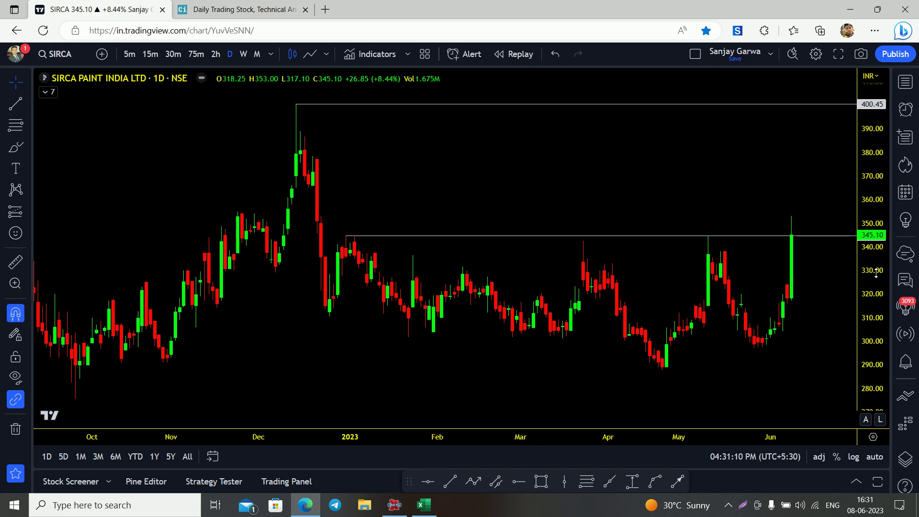
key("space")
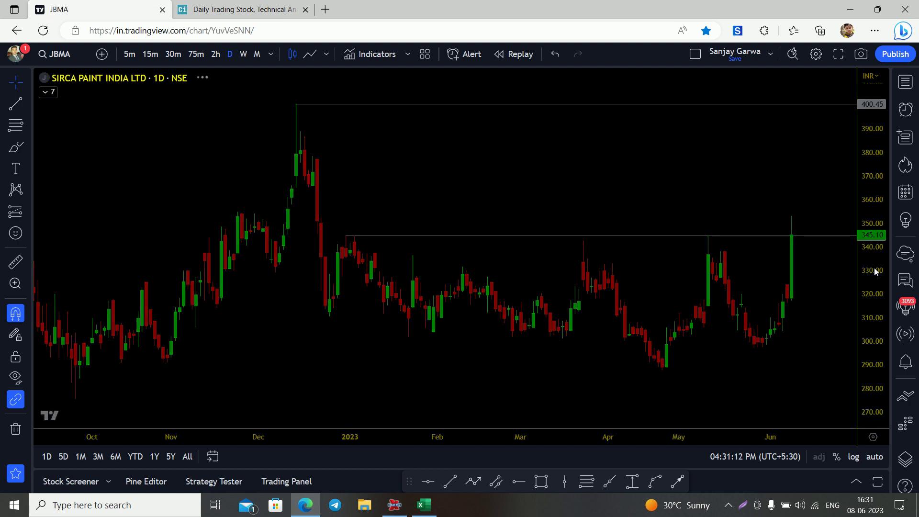
key("space")
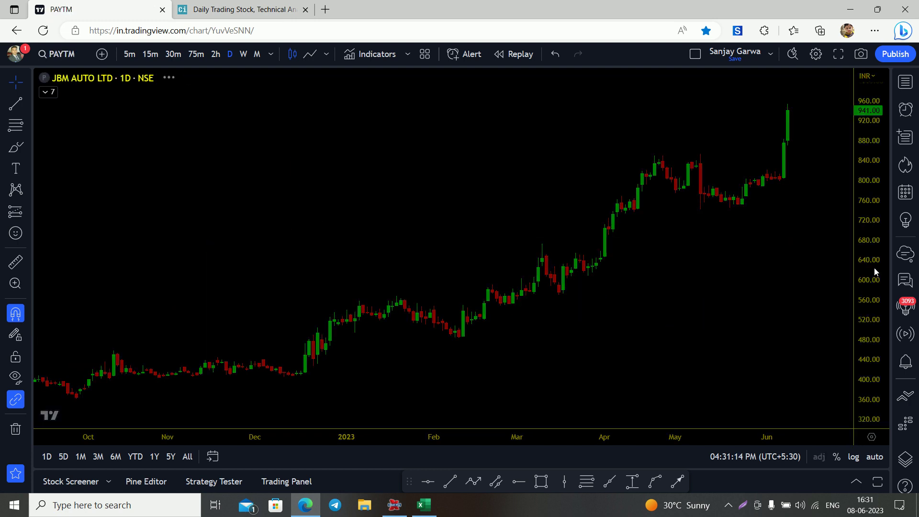
key("space")
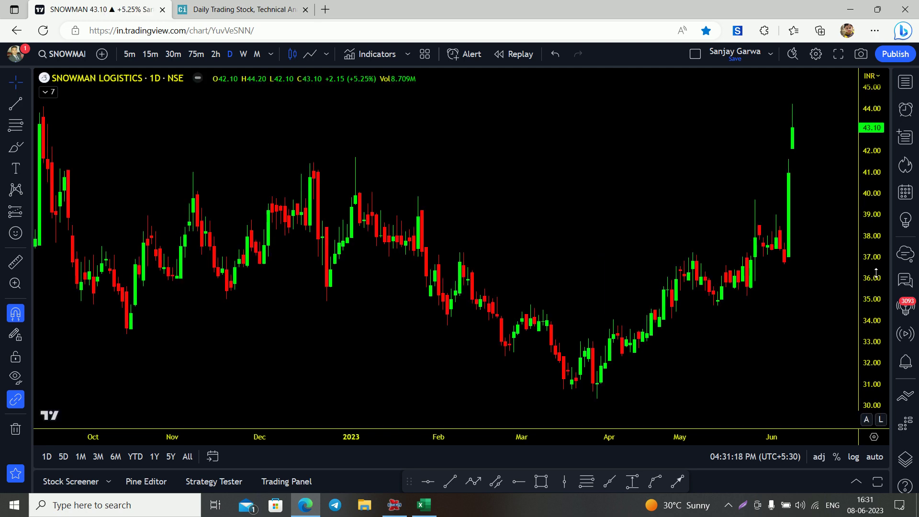
key("space")
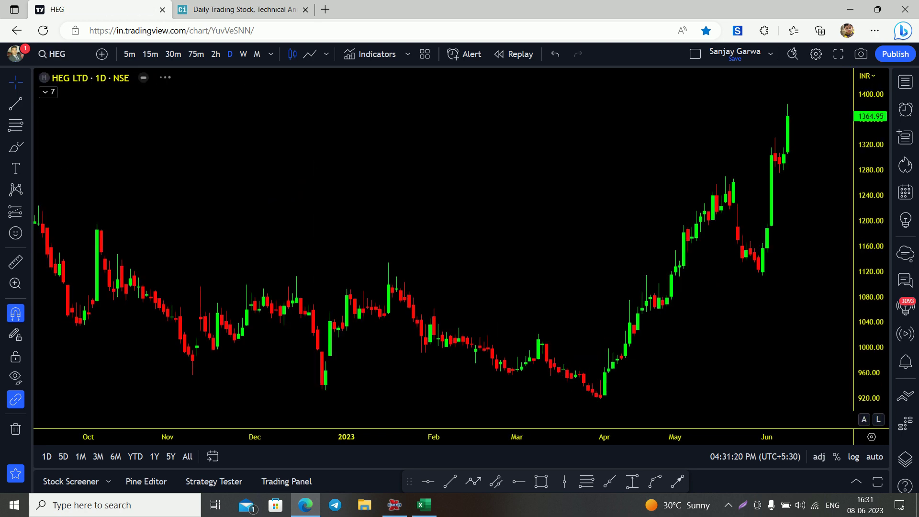
key("space")
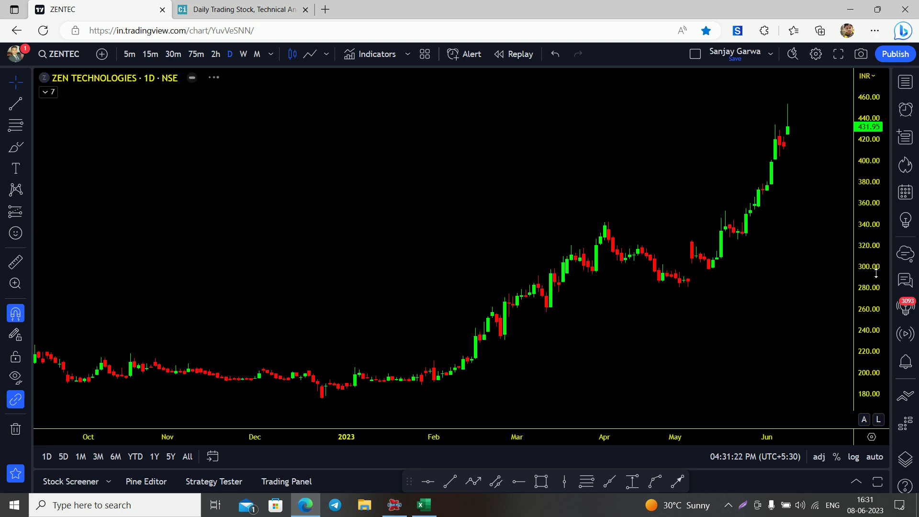
key("space")
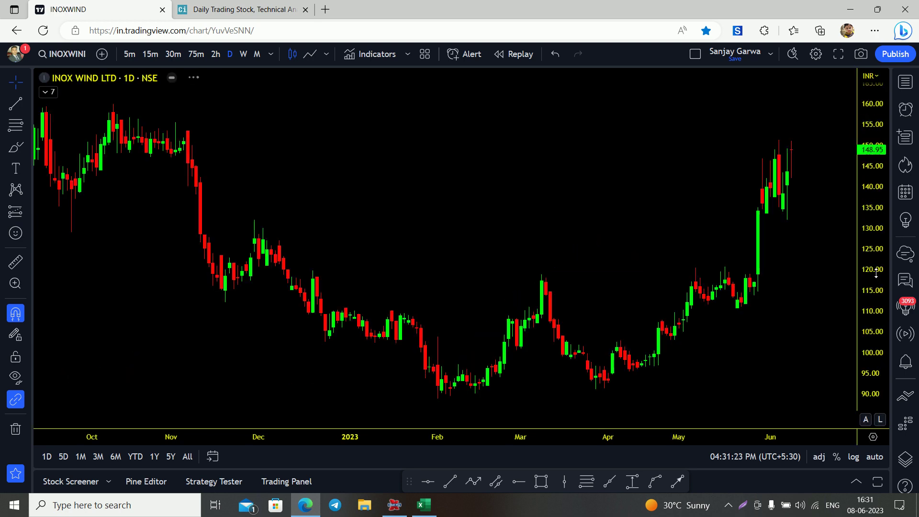
key("space")
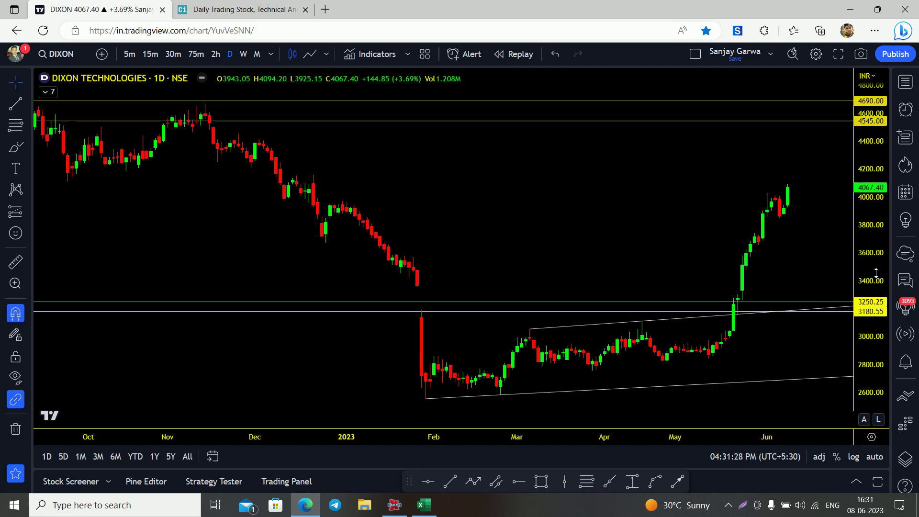
key("space")
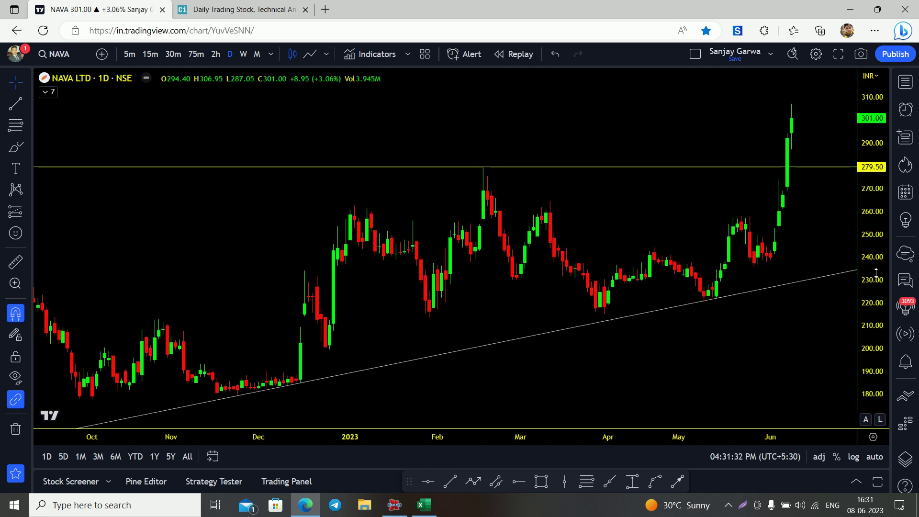
key("space")
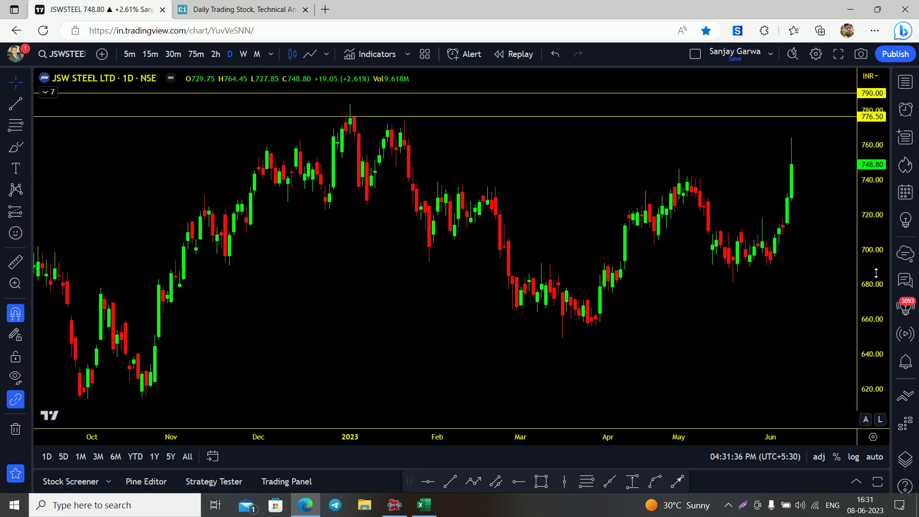
- Review the charts of JSWISPL, SALASAR, KARURVYSYA, ZOMATO, PTC, EPL and MAHINDCIE, ending on BHARATFORG
key("space")
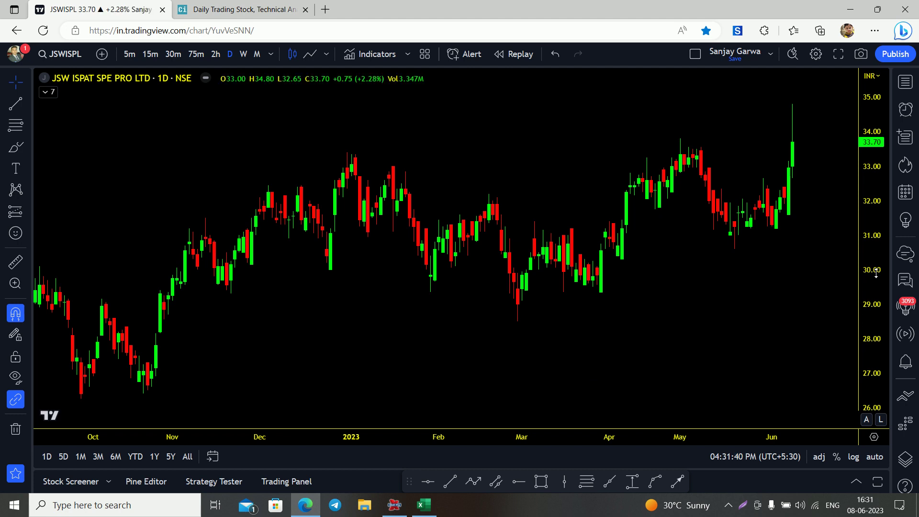
key("space")
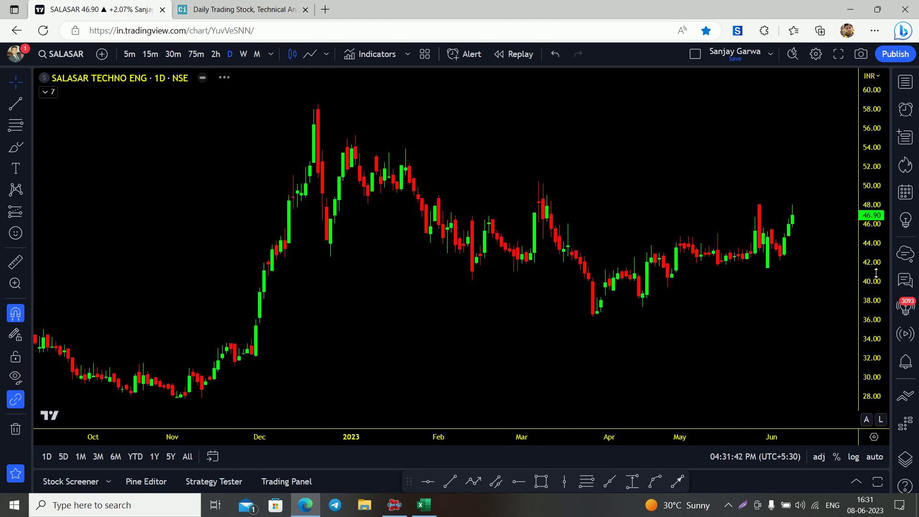
key("space")
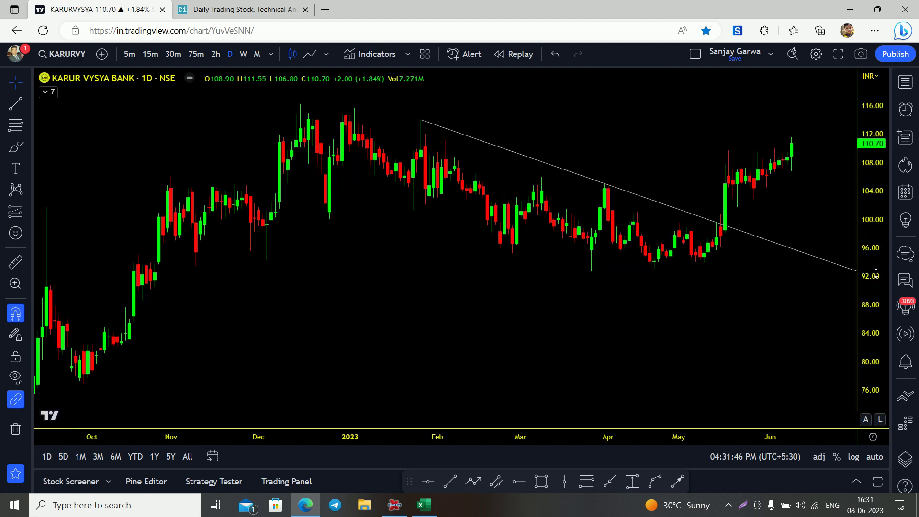
key("space")
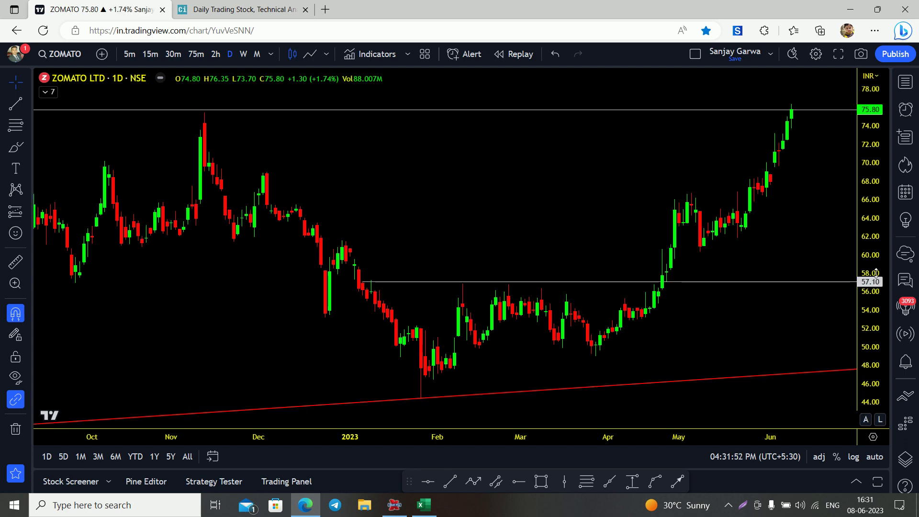
key("space")
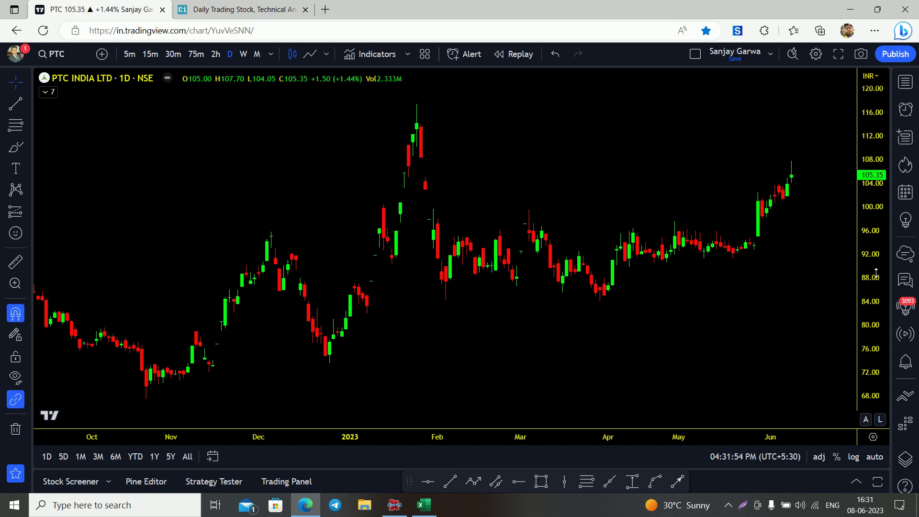
key("space")
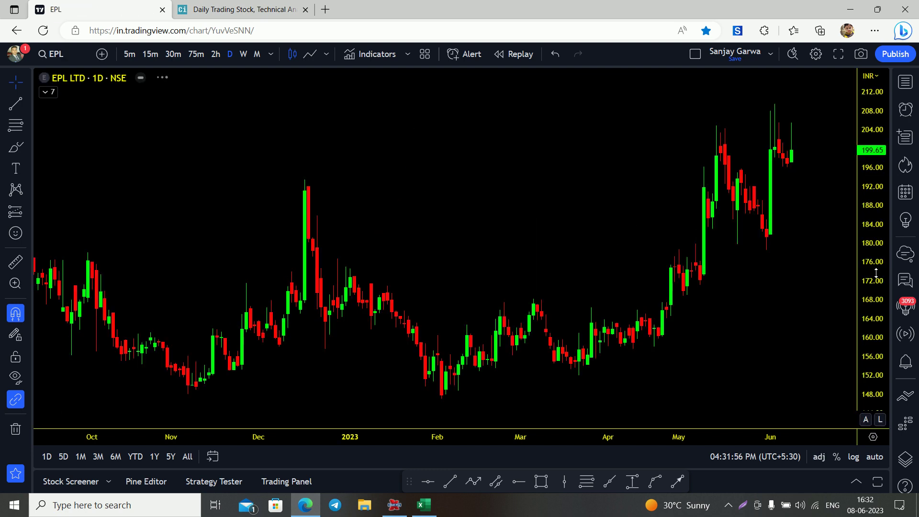
key("space")
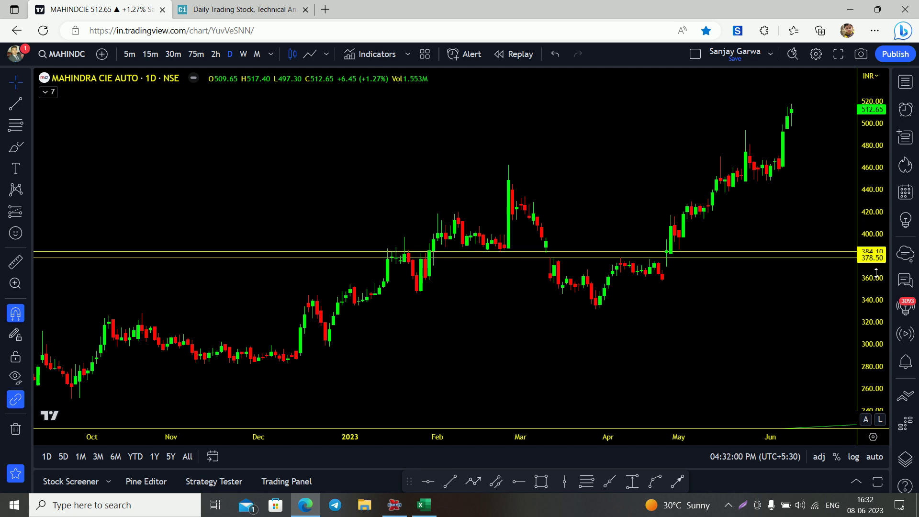
key("space")
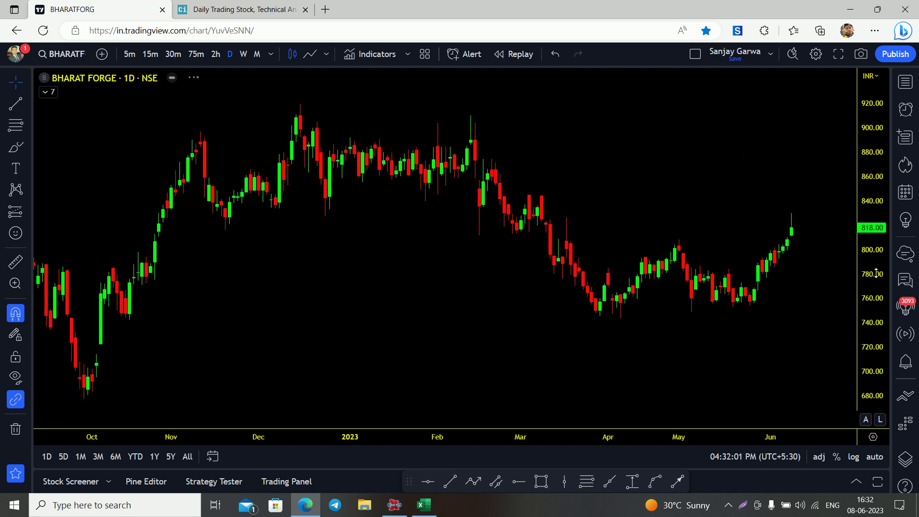